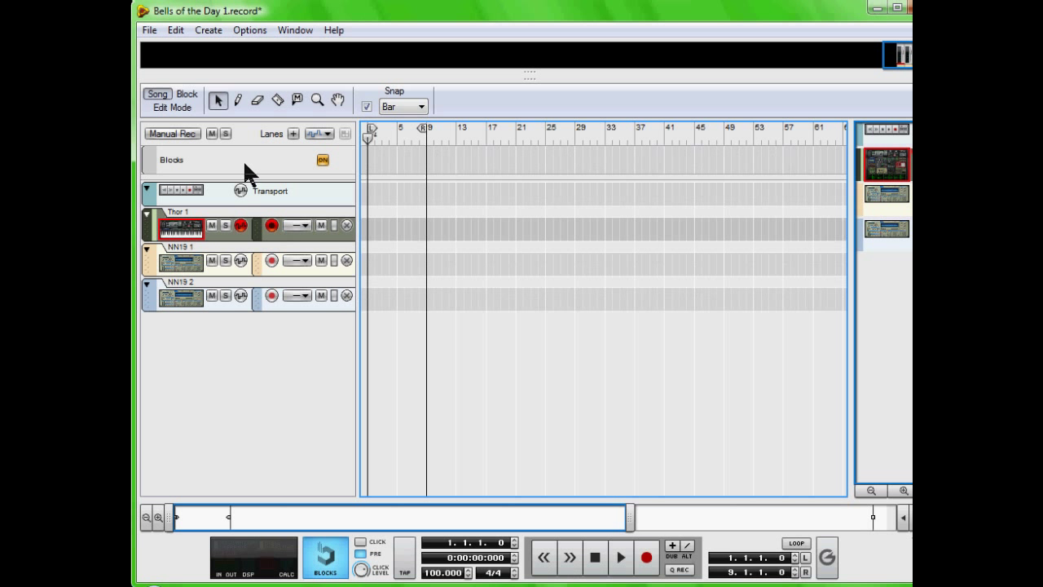
Step: Look inside the Intro block, keep Intro selected, and return to Song edit mode
click(187, 93)
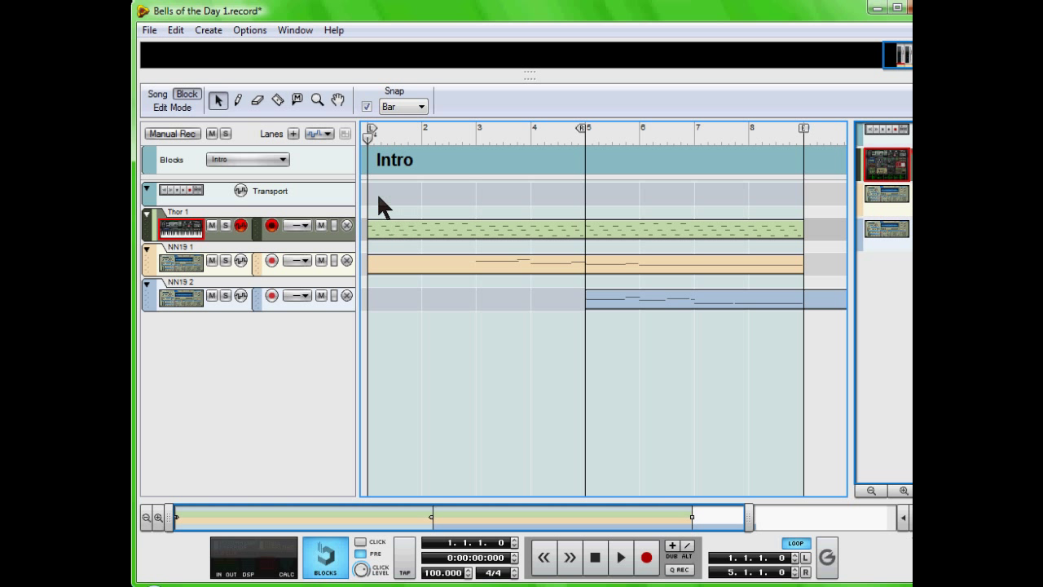
click(283, 159)
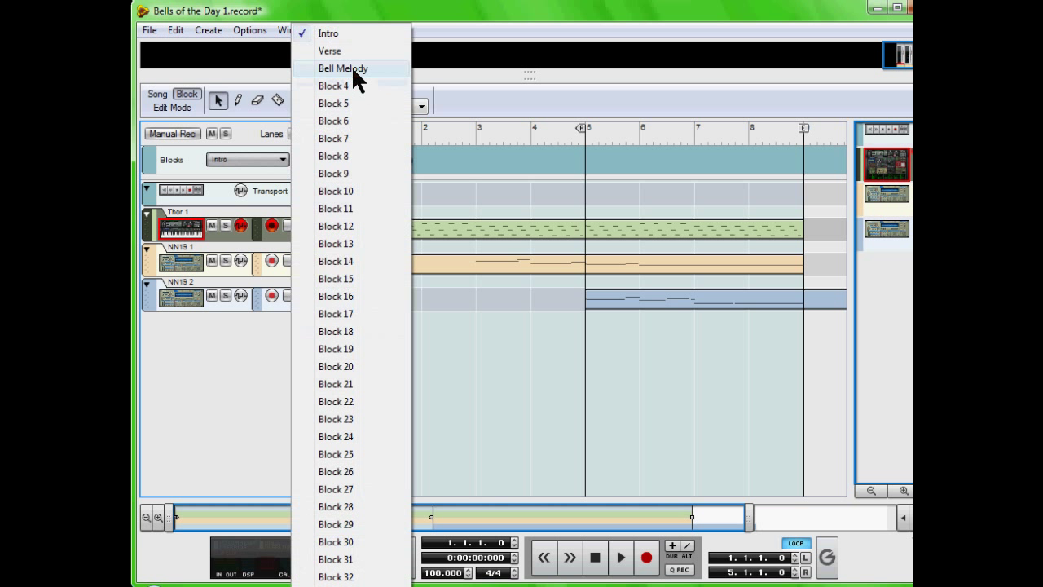
click(467, 126)
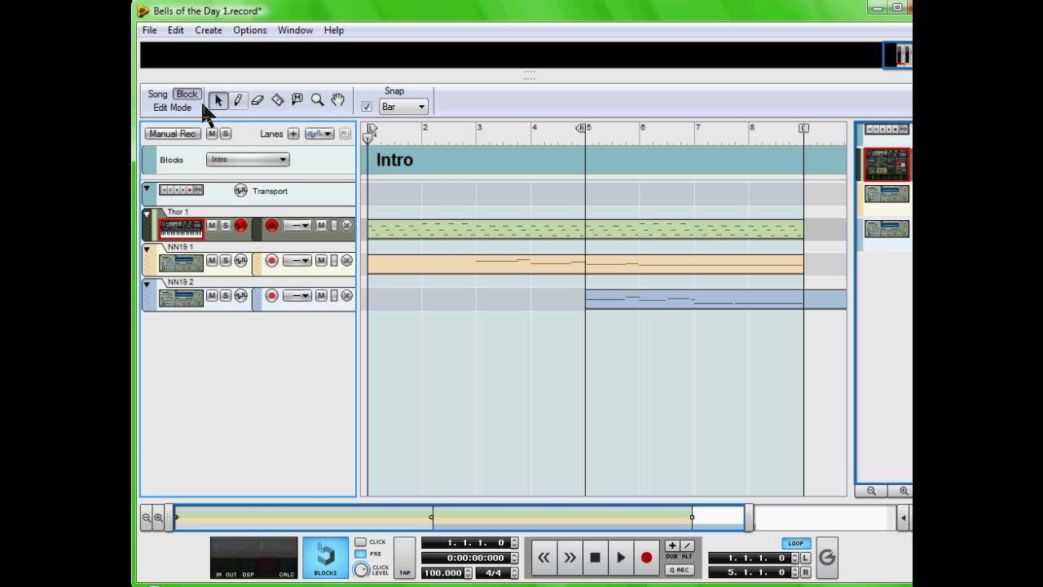
click(156, 95)
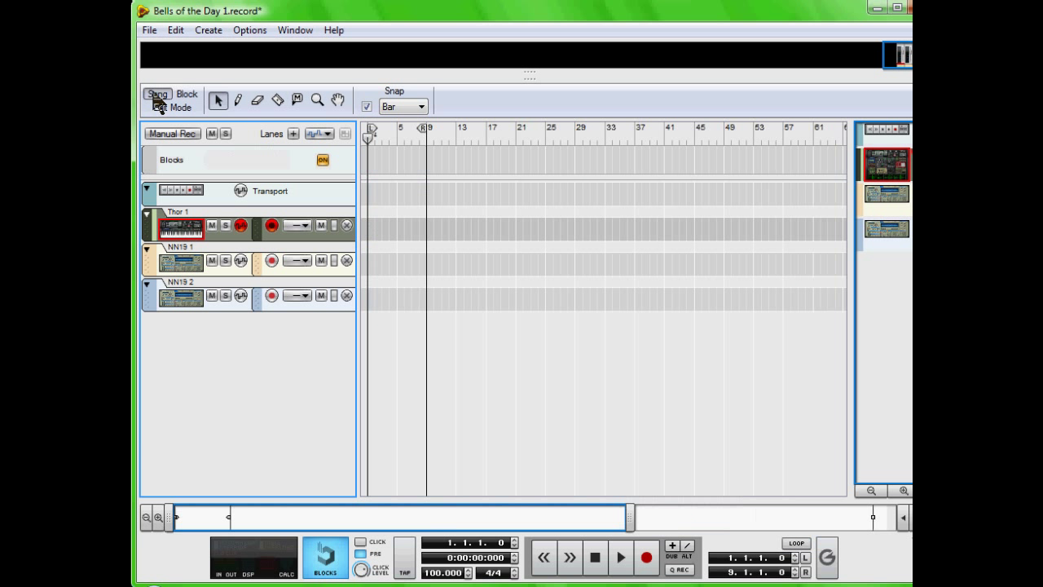
Step: Draw an Intro block from bar 1 to bar 9 in the Blocks lane with the Pencil tool
click(238, 97)
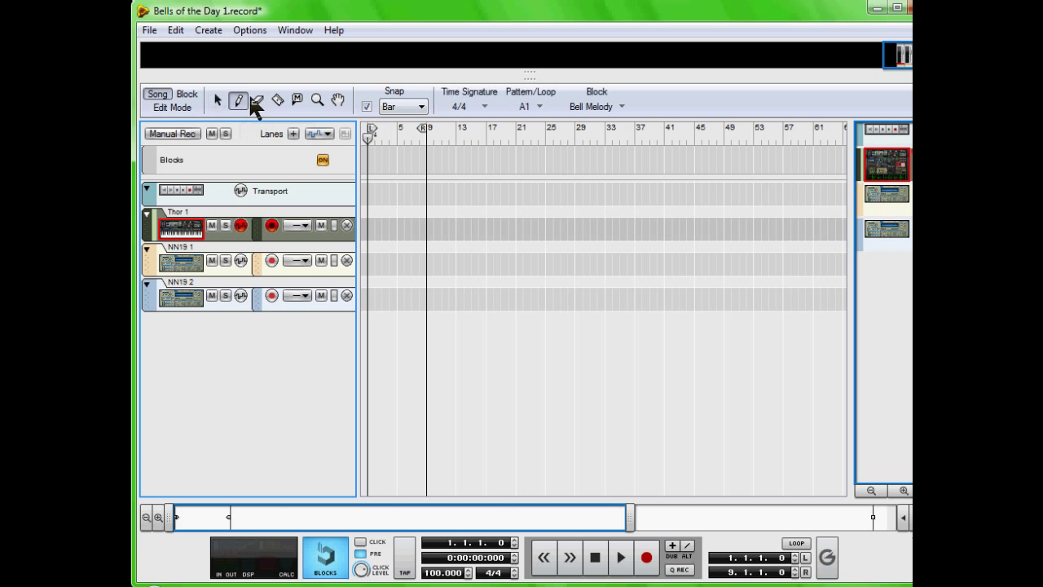
click(609, 106)
click(665, 34)
click(373, 152)
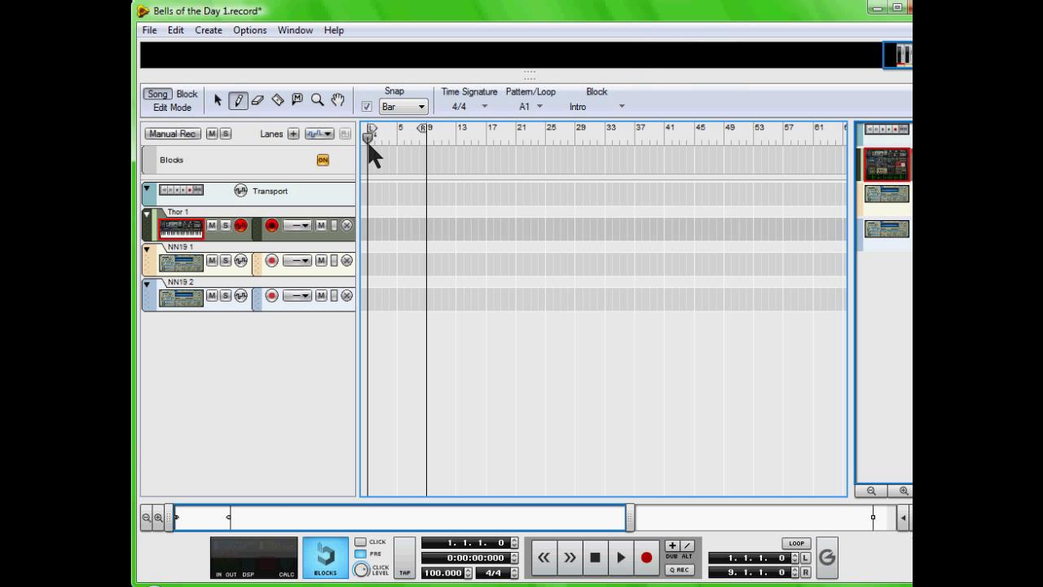
drag(369, 140, 429, 145)
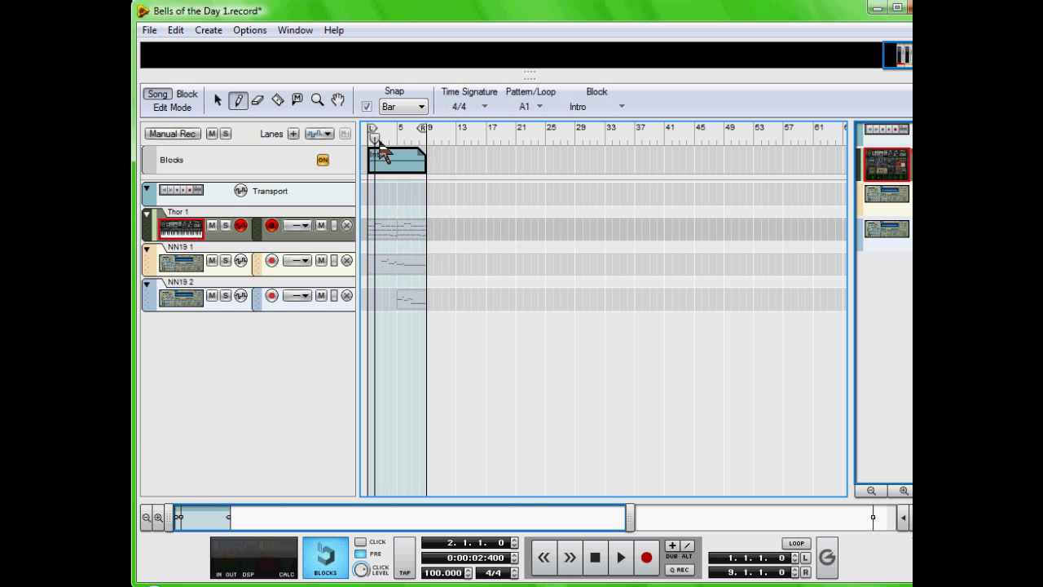
Step: Play the song from the start to hear the Intro, then stop and rewind
click(595, 557)
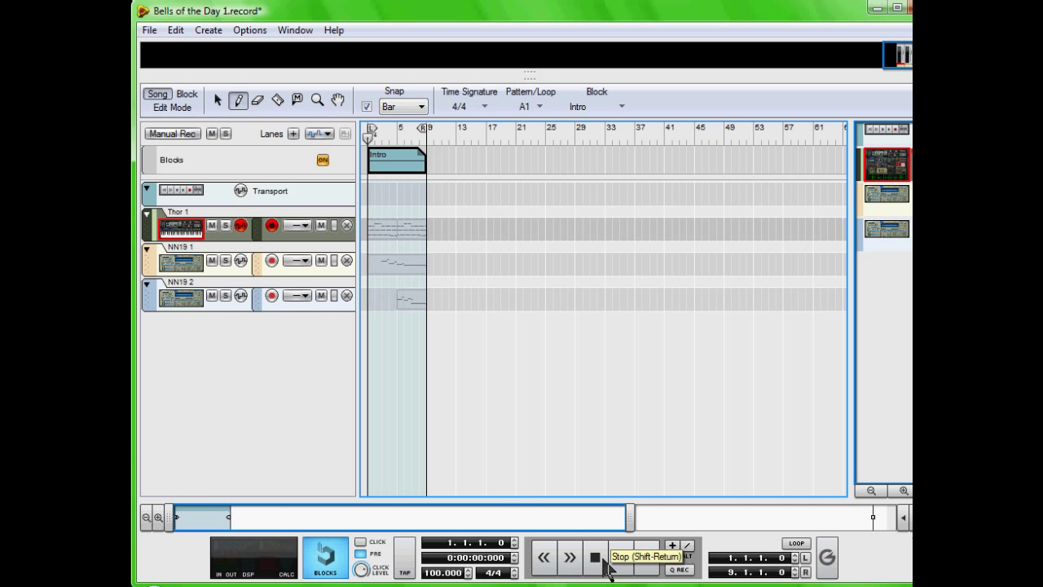
click(621, 559)
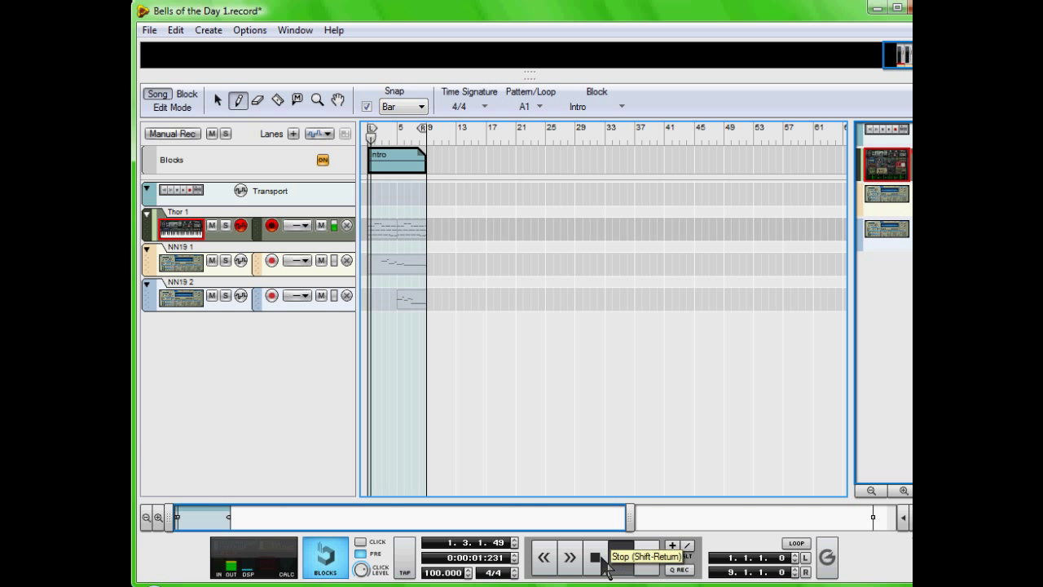
double_click(604, 560)
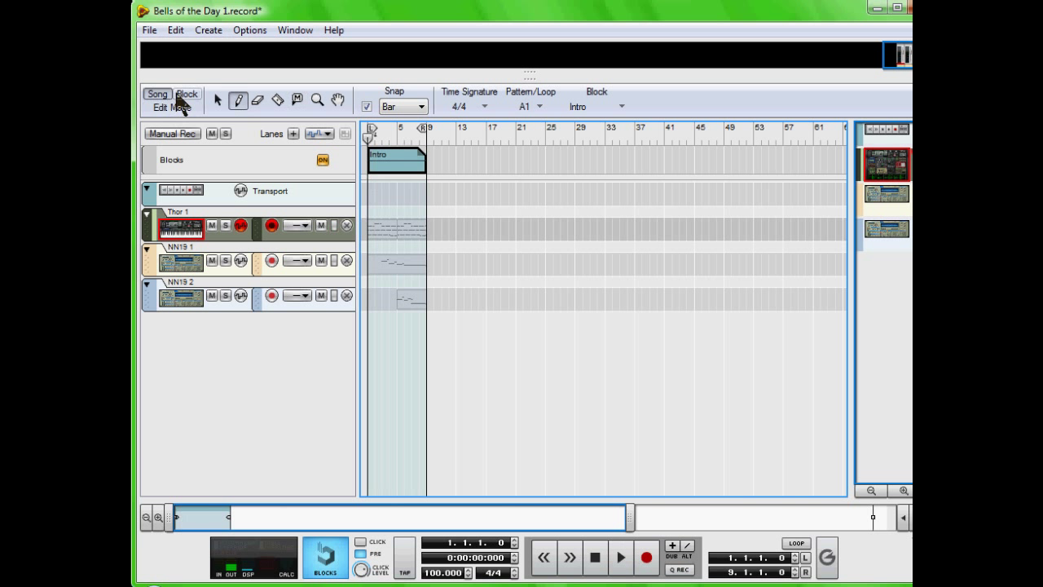
click(186, 95)
click(253, 159)
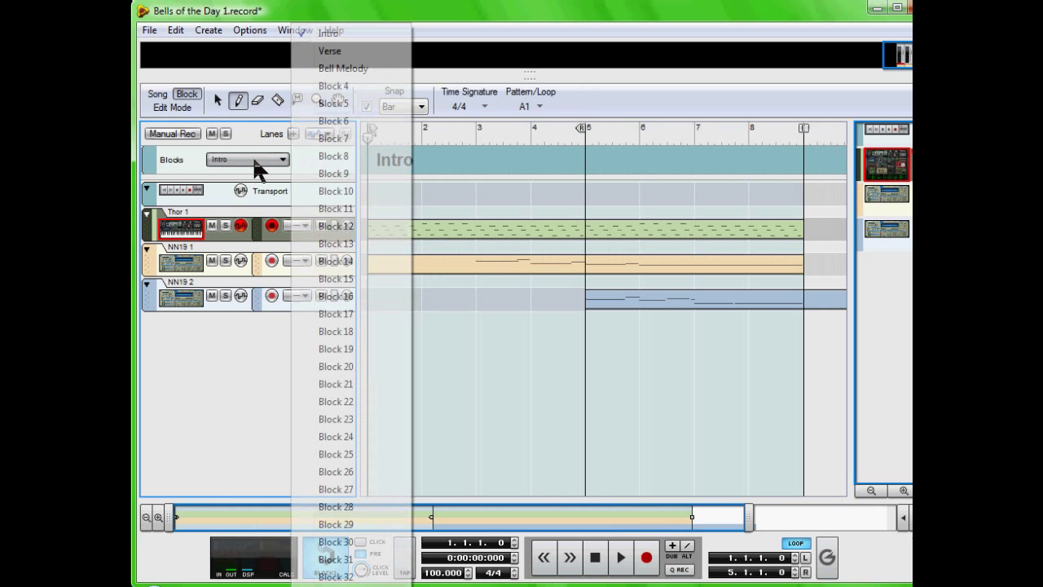
click(357, 46)
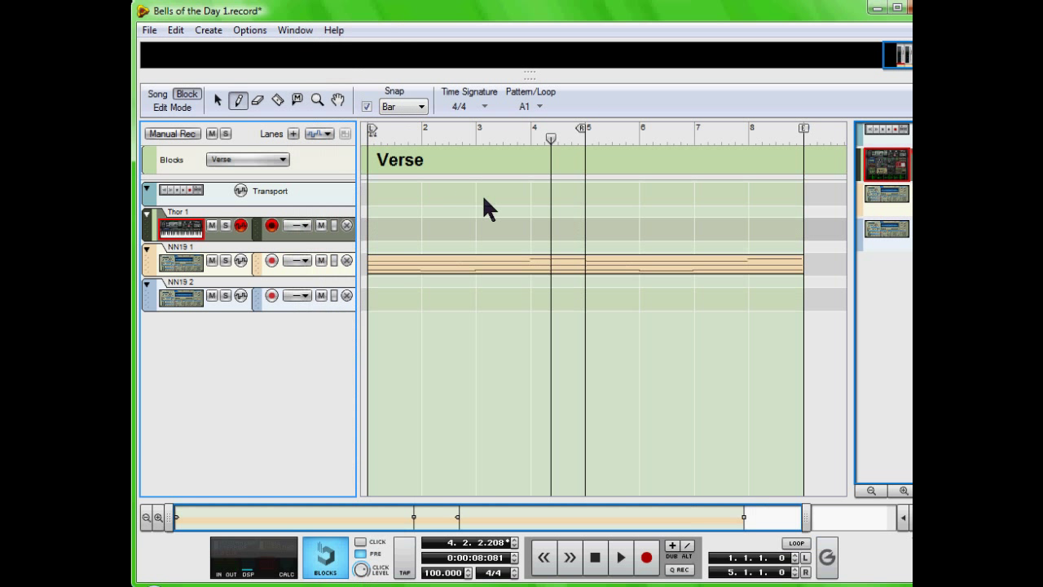
click(604, 560)
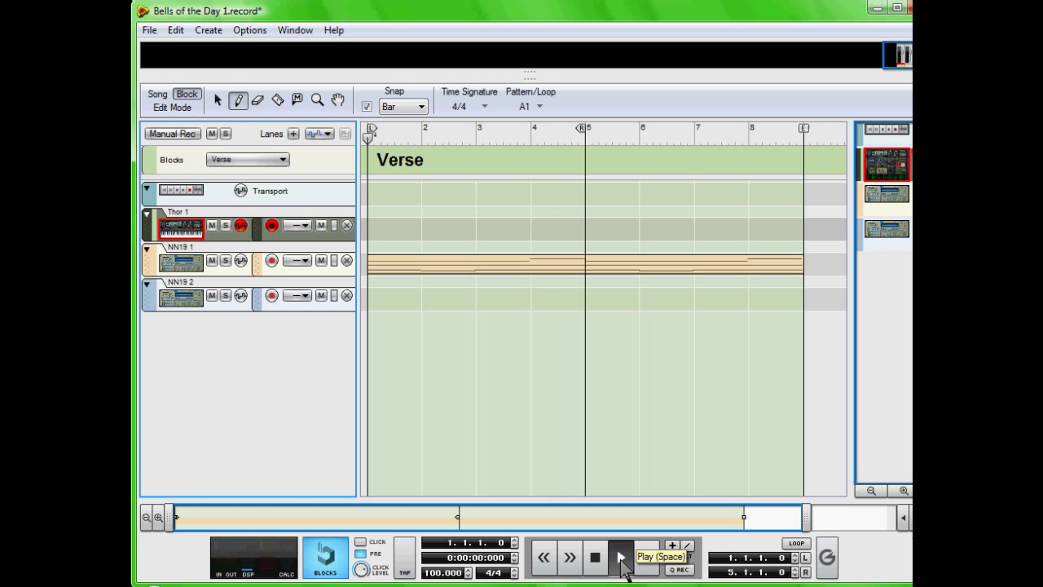
click(619, 559)
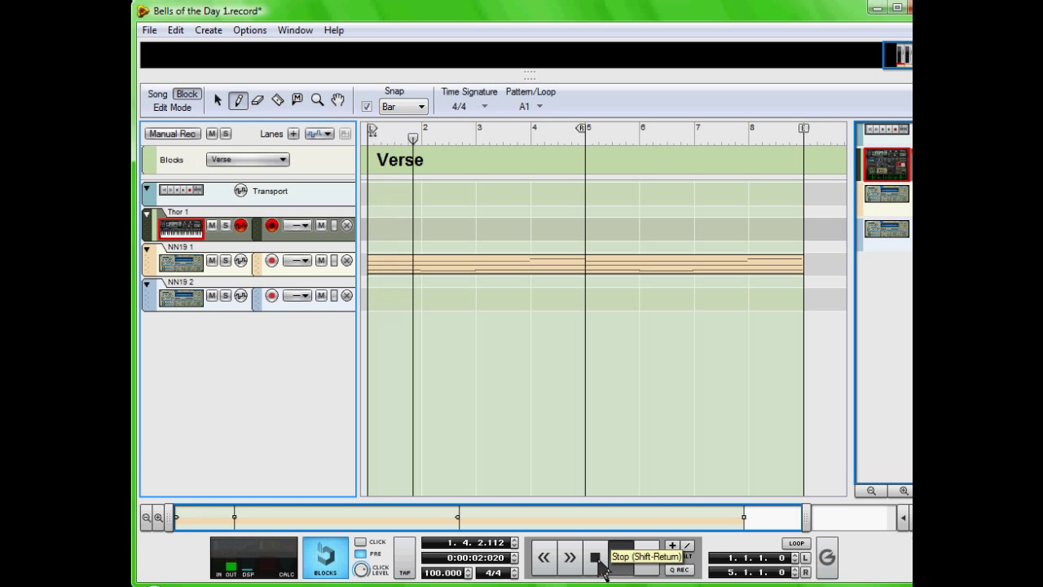
double_click(598, 560)
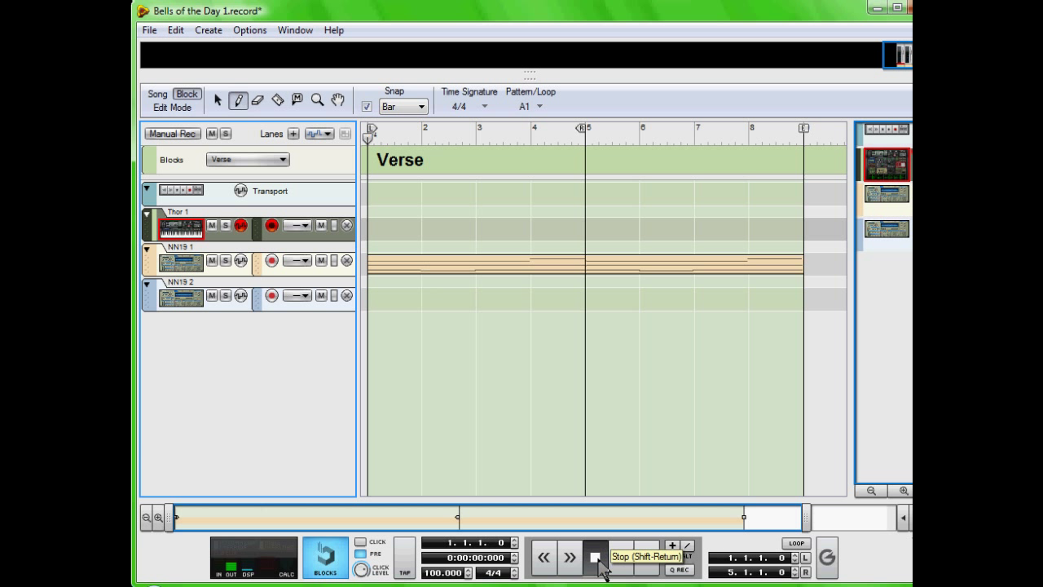
click(157, 94)
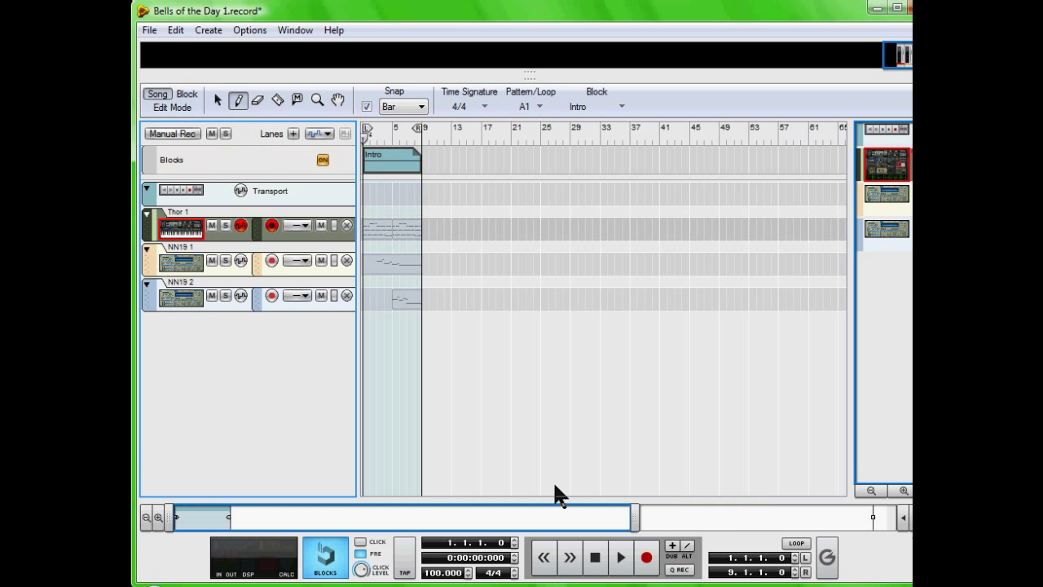
Step: Draw a Verse block from bar 9 to bar 25, then play the song into it
click(239, 101)
click(612, 113)
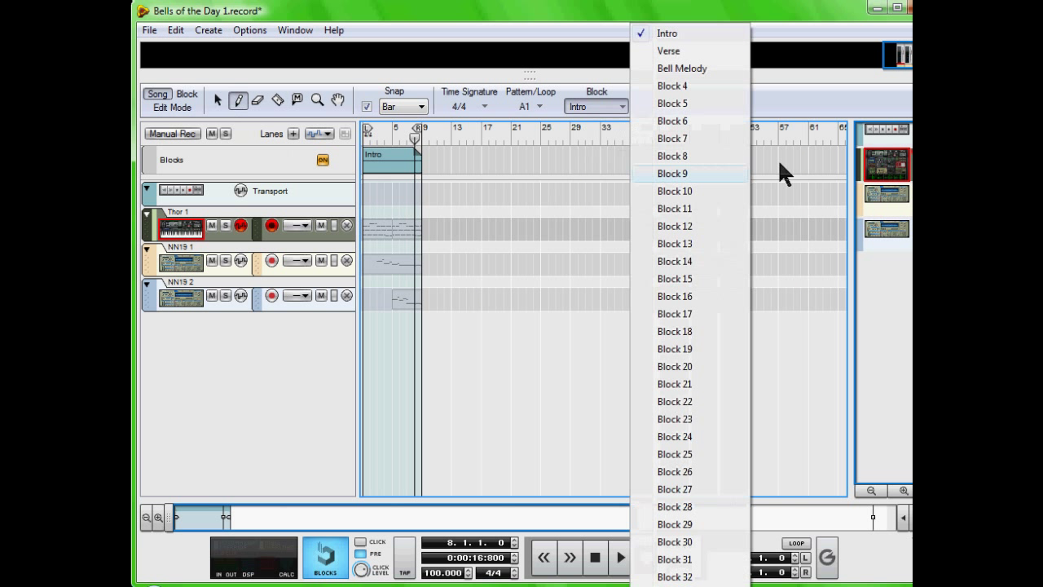
click(689, 51)
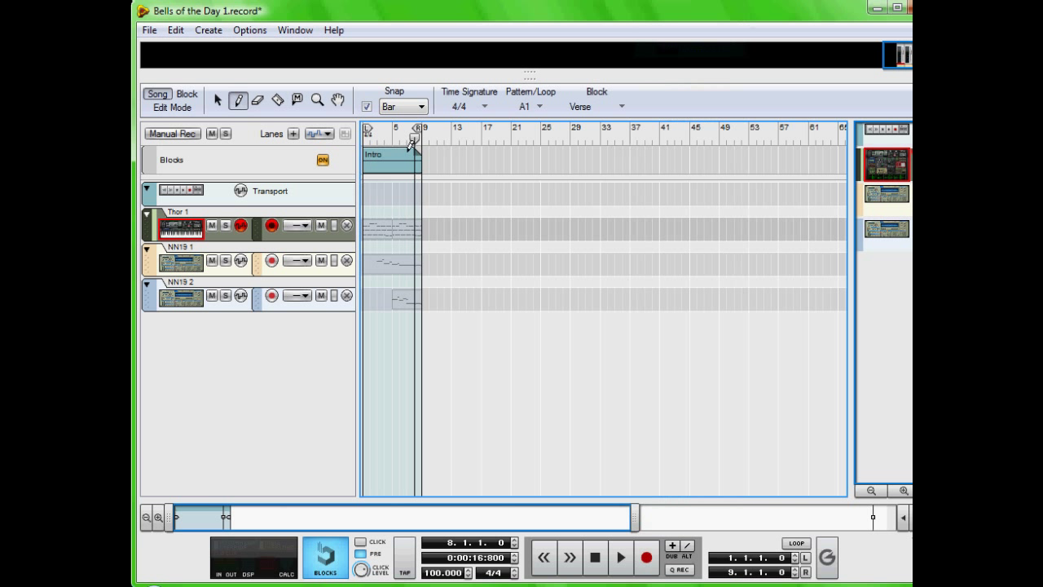
drag(425, 157, 540, 155)
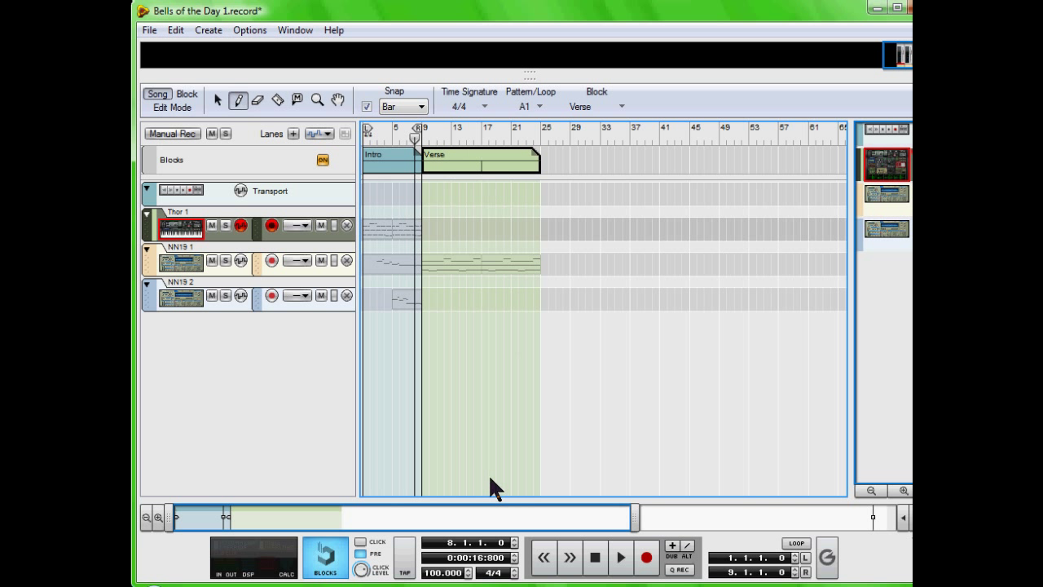
click(218, 99)
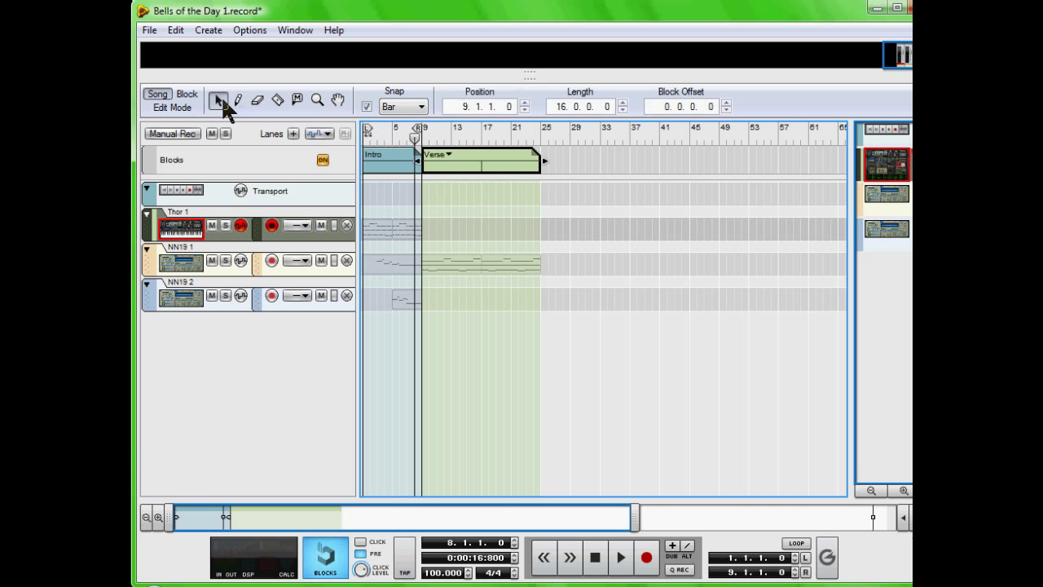
click(620, 555)
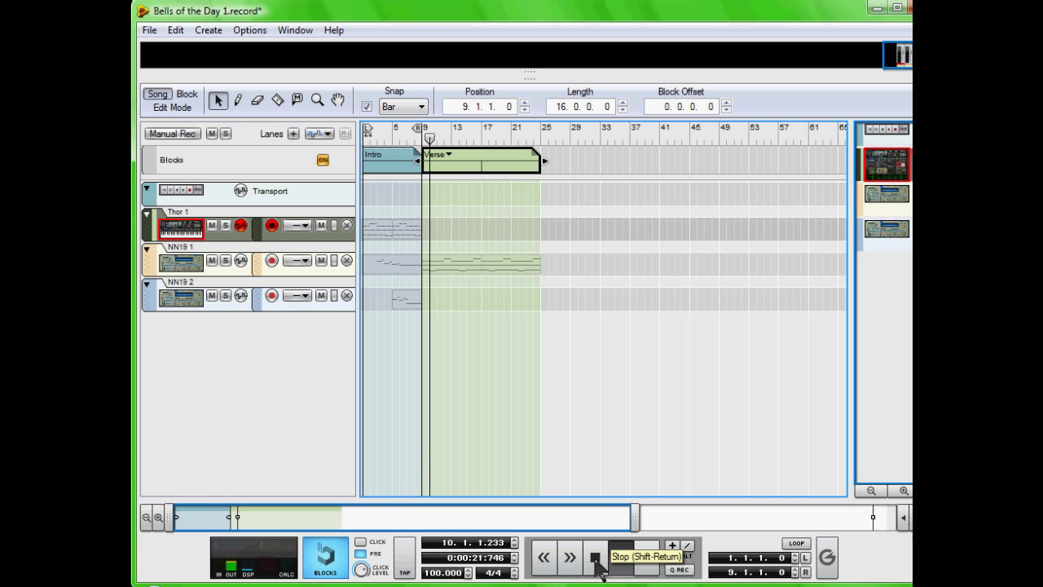
Step: Stop playback and browse the Verse and Bell Melody blocks' contents
double_click(596, 559)
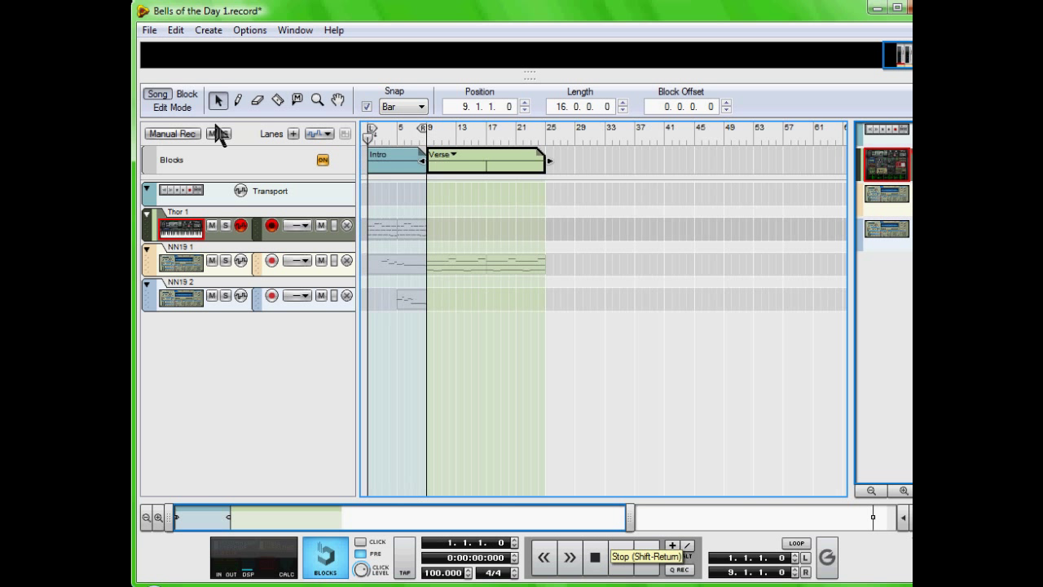
click(187, 94)
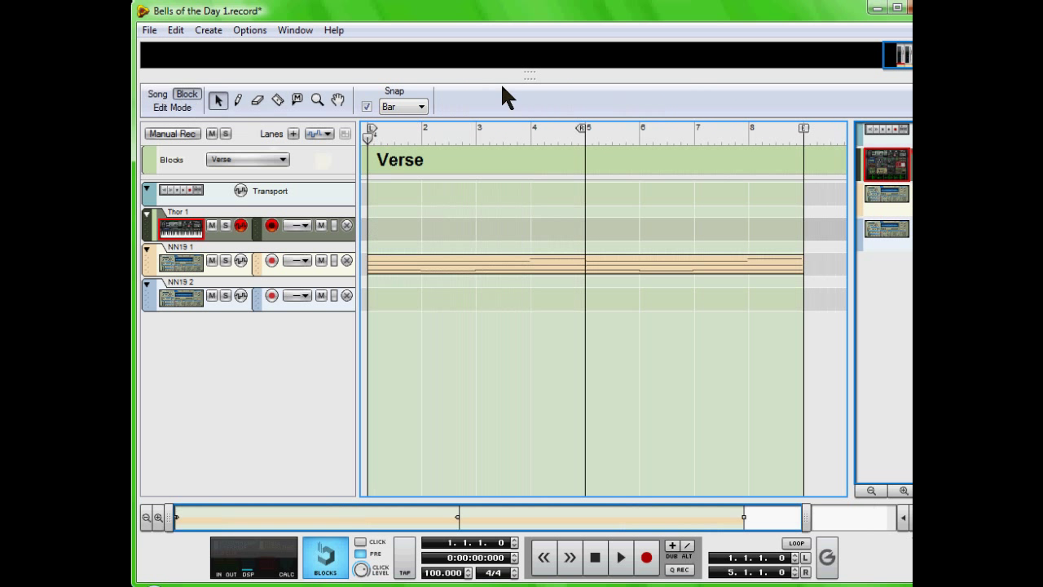
click(281, 159)
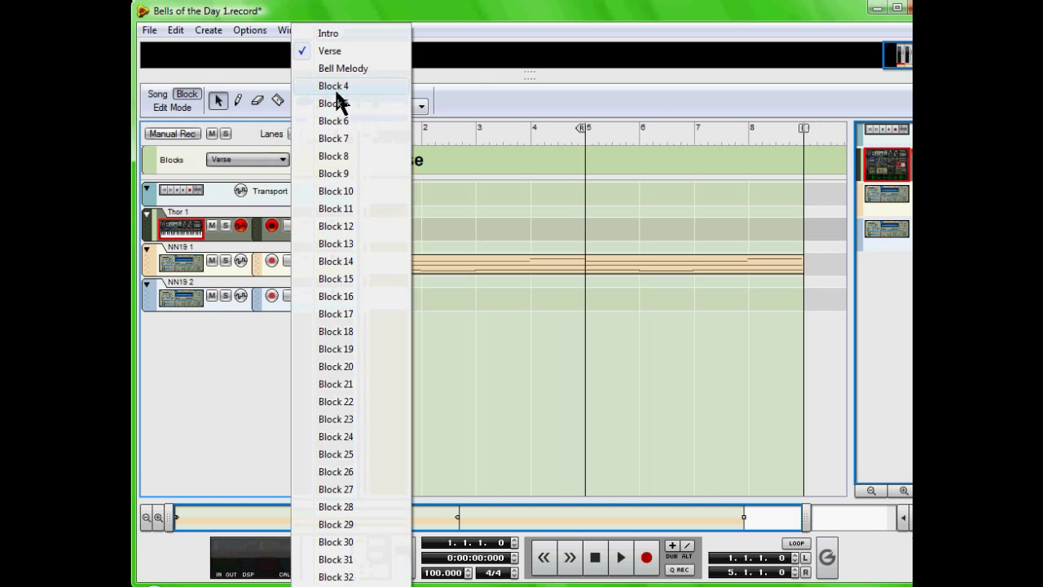
click(362, 69)
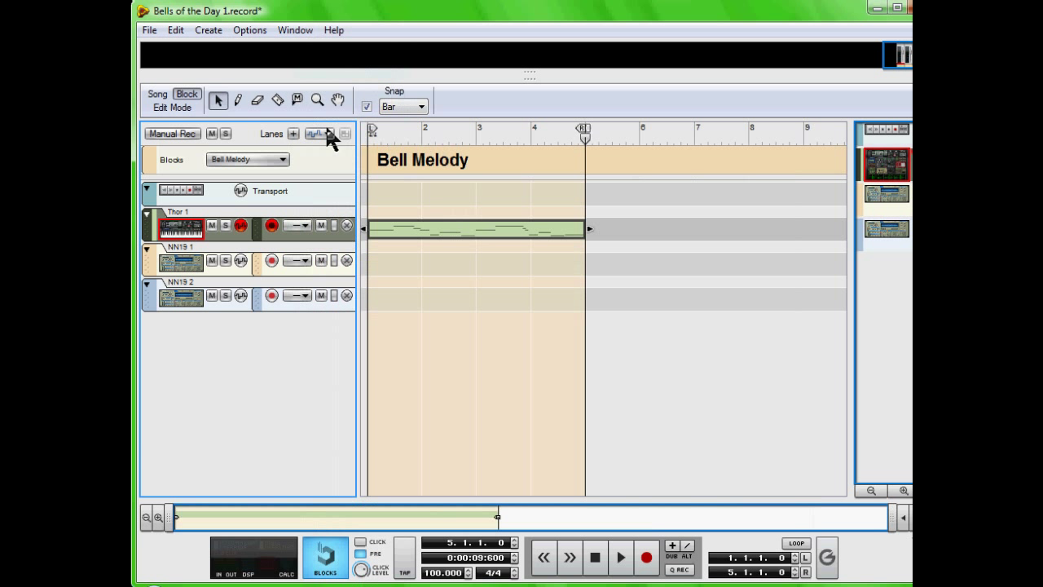
click(158, 95)
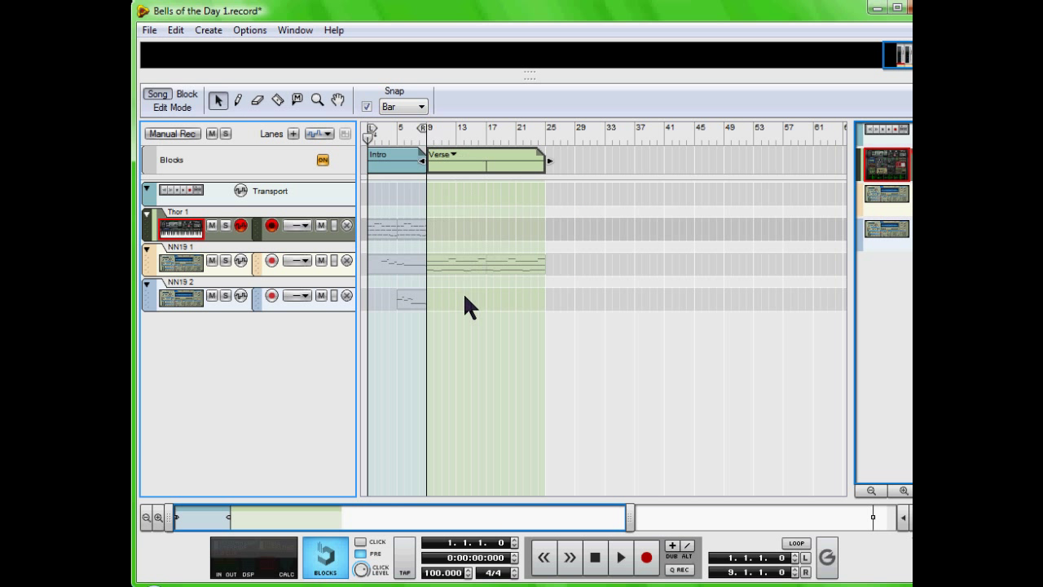
Step: Copy the Thor clip from the Bell Melody block
click(187, 95)
click(407, 229)
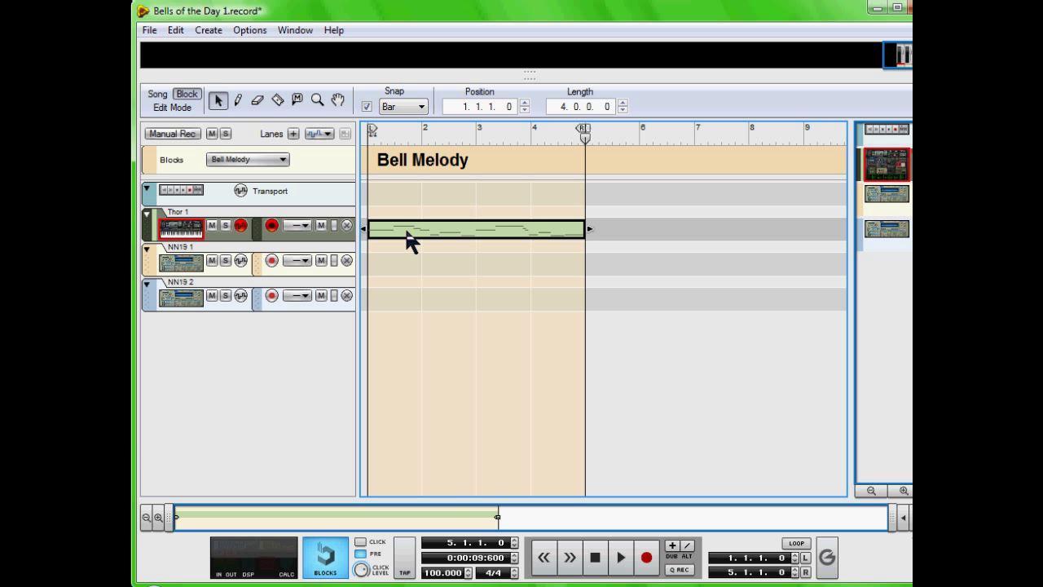
right_click(407, 229)
click(471, 89)
Step: Paste the Bell Melody clip into the Verse block's Thor 1 lane at bar 1
click(233, 159)
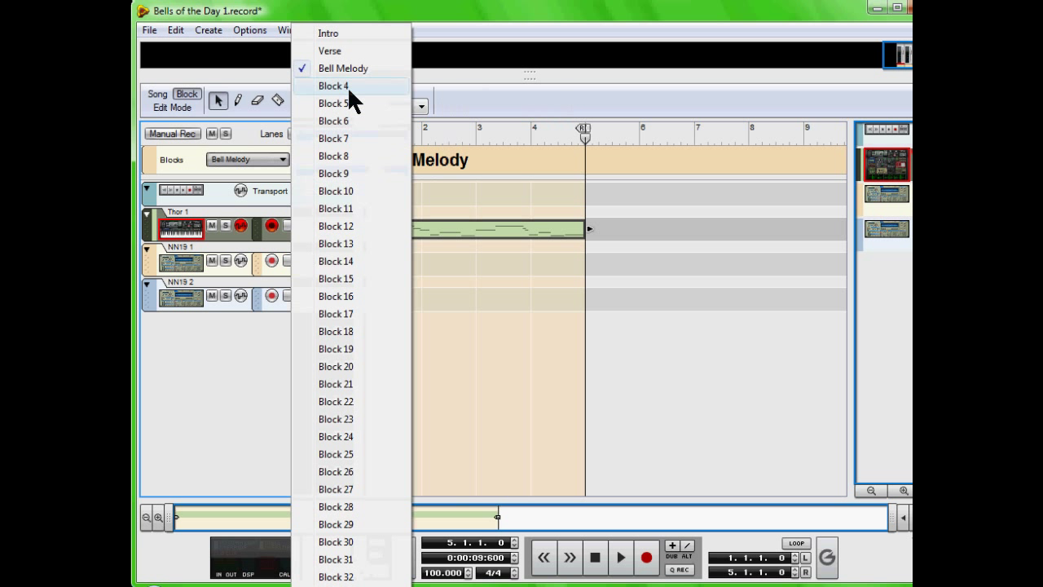
click(349, 50)
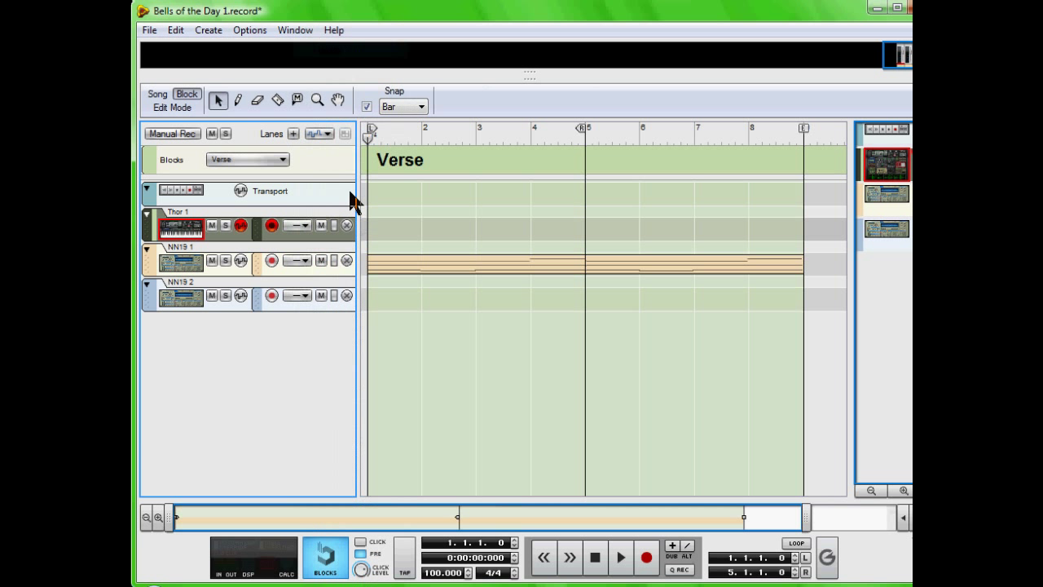
click(371, 235)
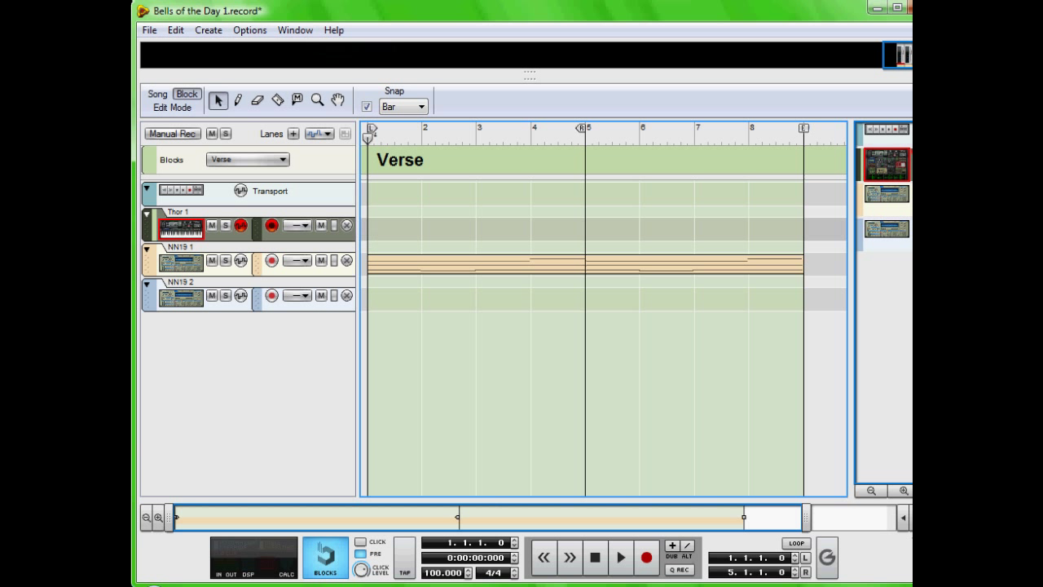
right_click(382, 226)
click(448, 180)
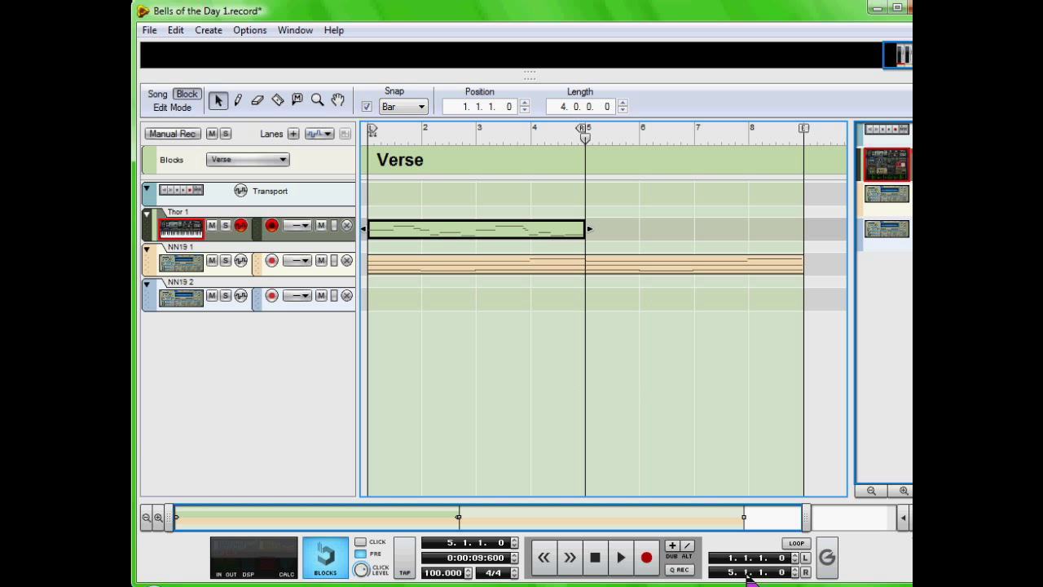
Step: Play the Verse block from the start, stop, and check the song arrangement
click(596, 557)
click(622, 556)
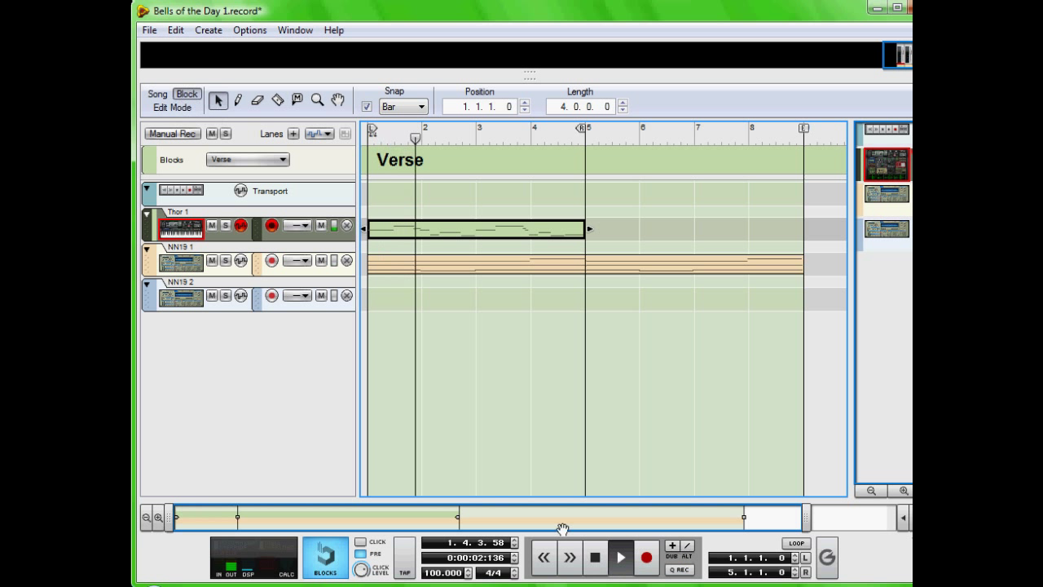
click(598, 557)
click(597, 557)
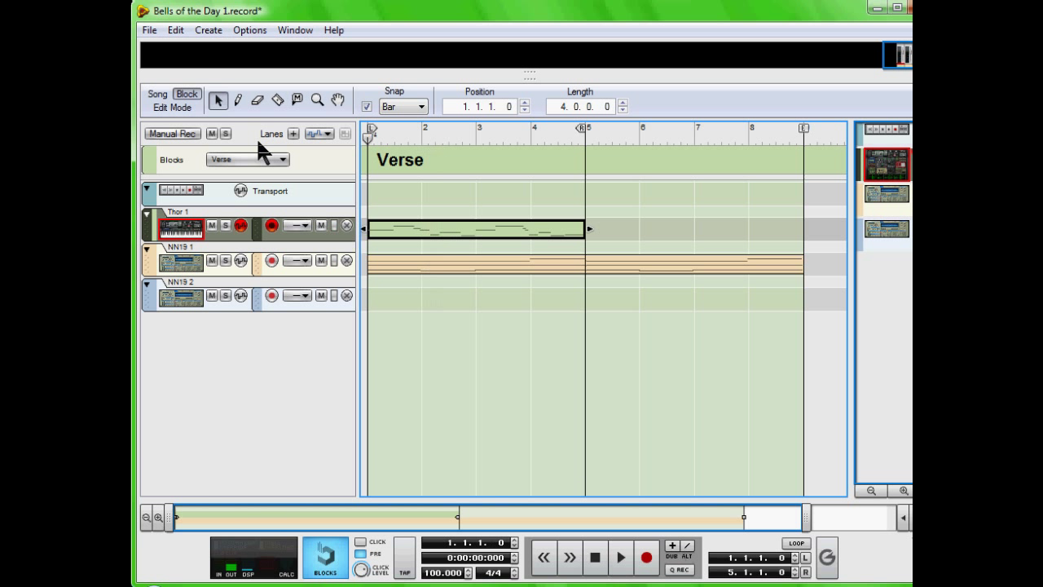
click(158, 94)
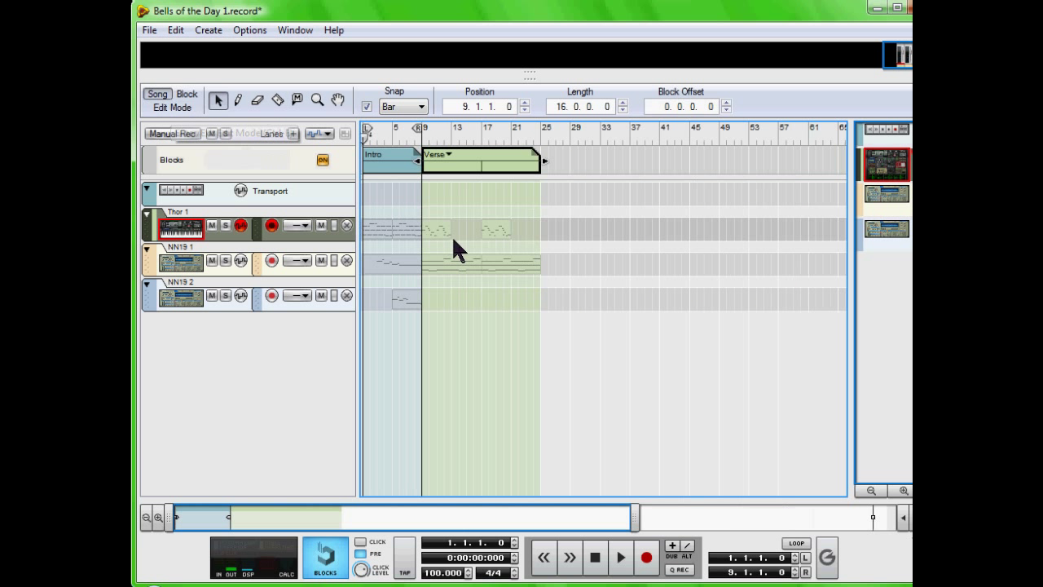
click(499, 252)
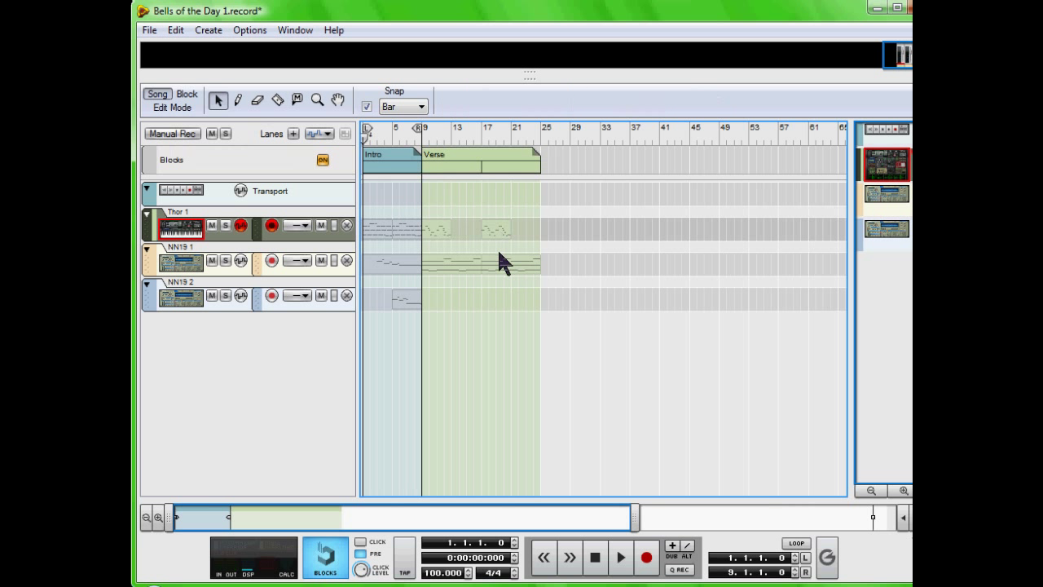
Step: Paste a second copy of the melody clip at bar 5 of Verse's Thor 1 lane
click(187, 94)
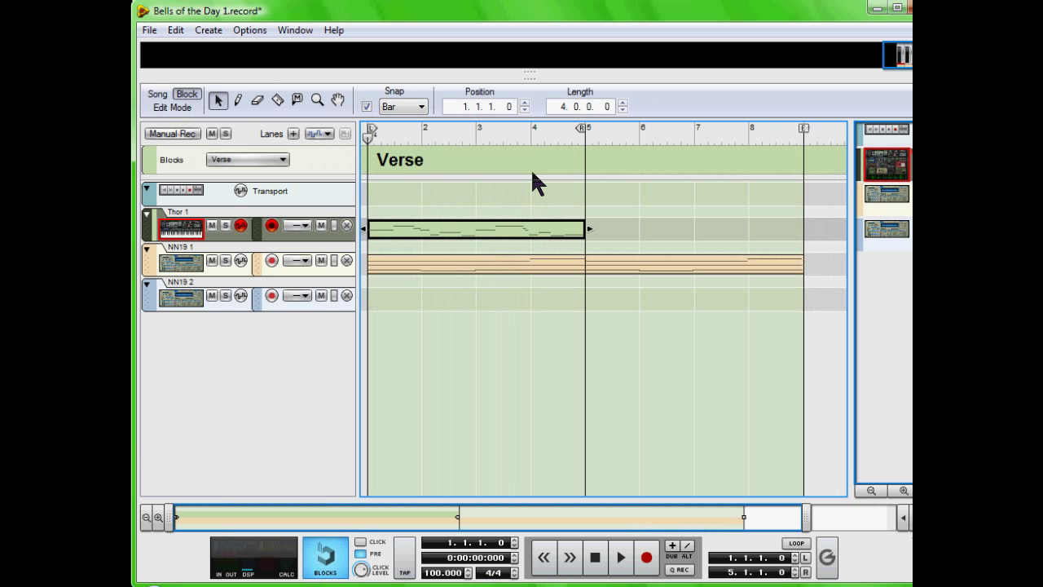
click(587, 131)
right_click(596, 221)
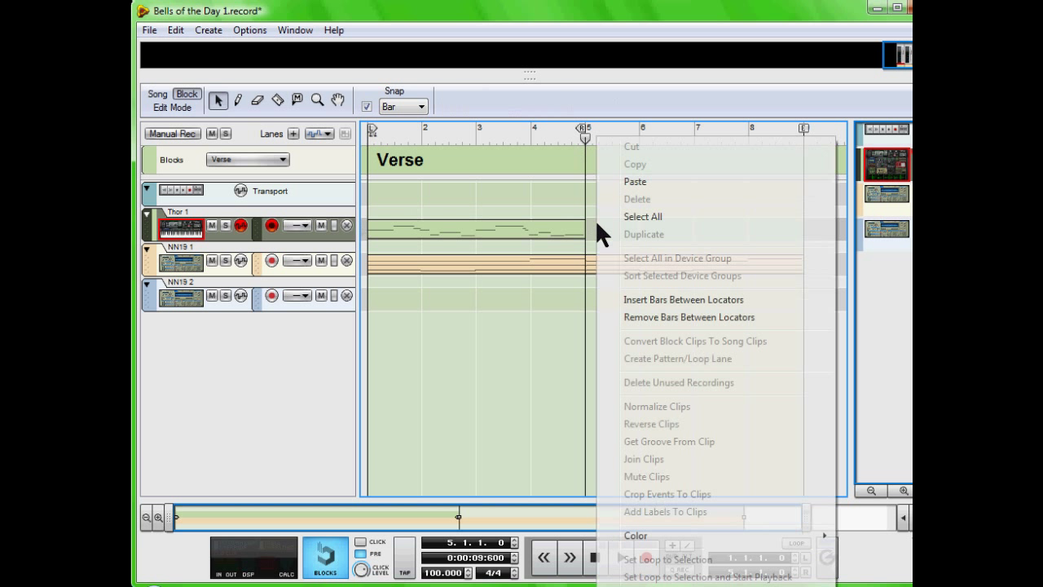
click(652, 182)
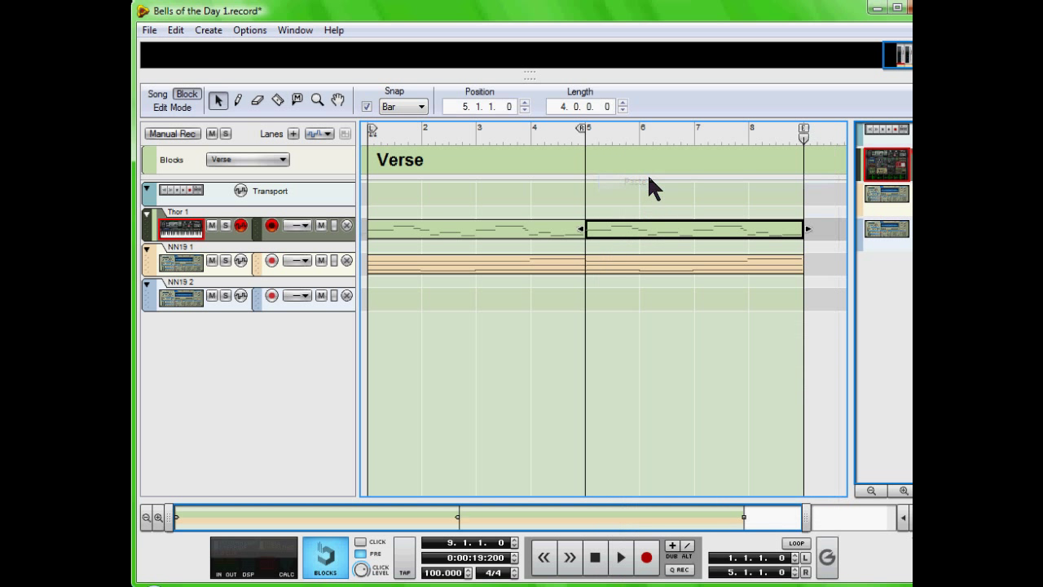
Step: Clear both melody clips from the Verse block's Thor 1 lane
click(158, 95)
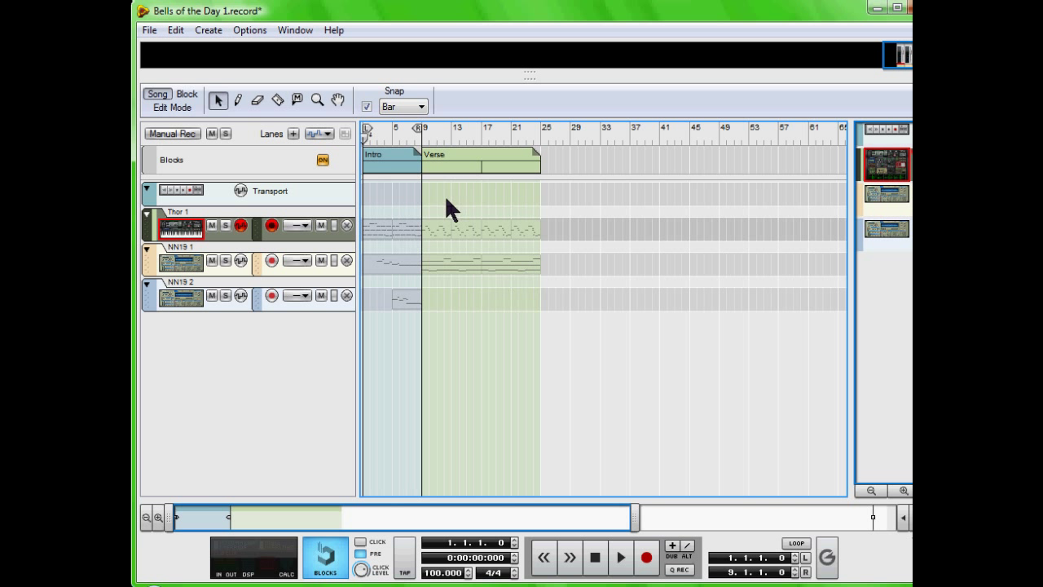
click(187, 93)
drag(644, 182, 478, 235)
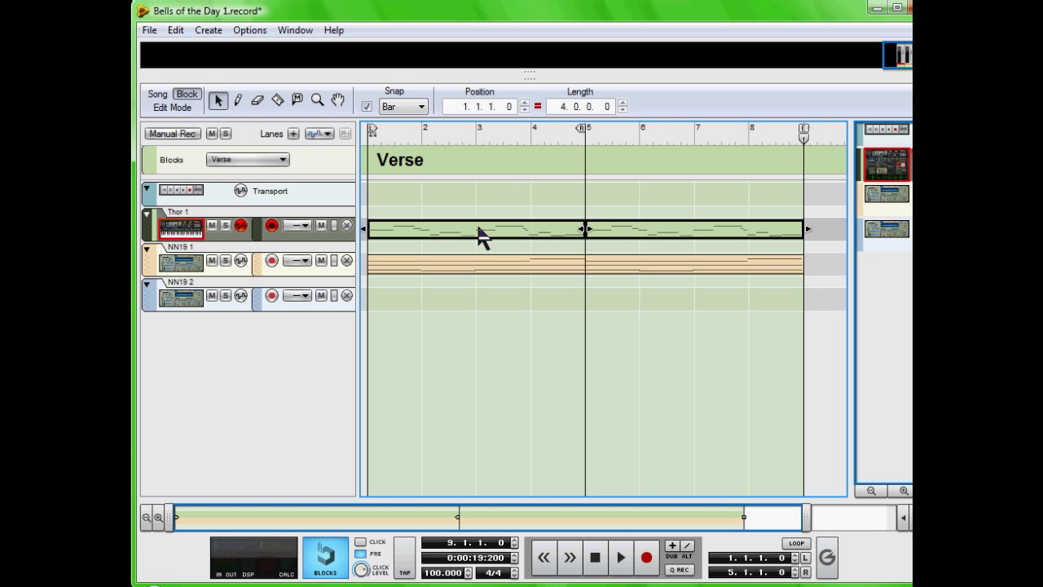
Step: Record a short Thor 1 clip into the song starting at bar 9
click(159, 95)
click(425, 153)
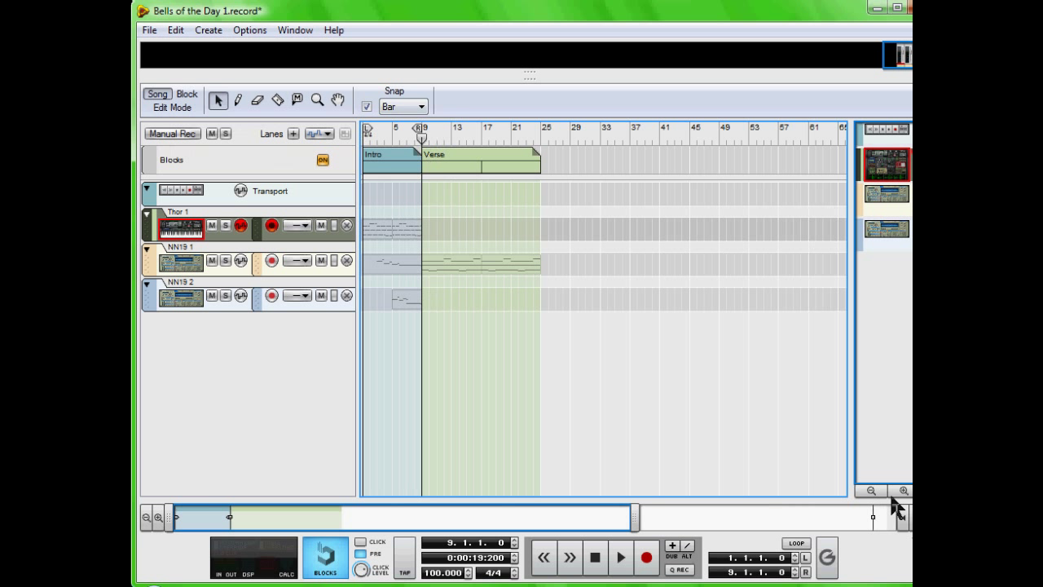
click(647, 559)
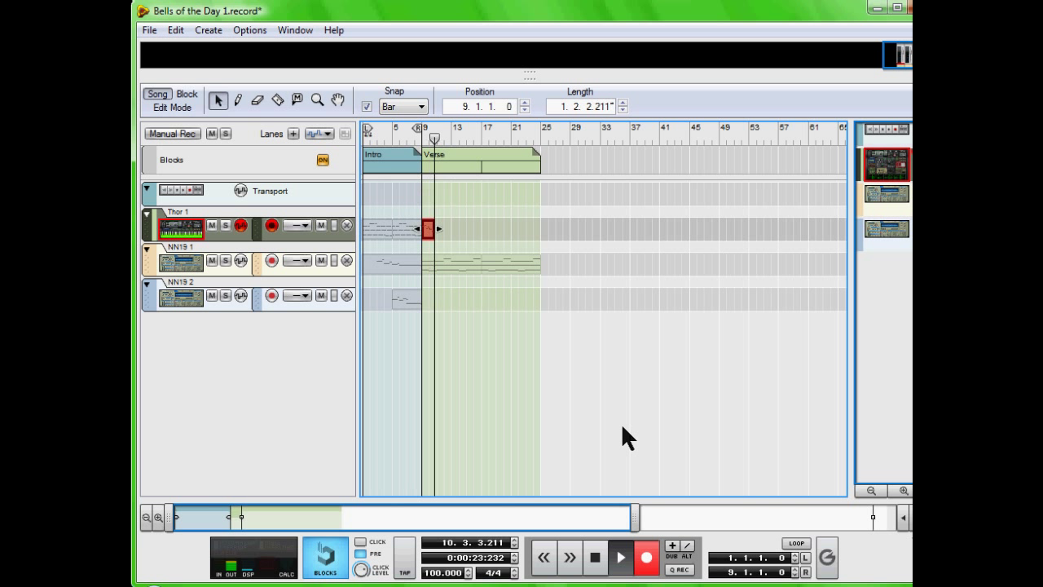
click(595, 558)
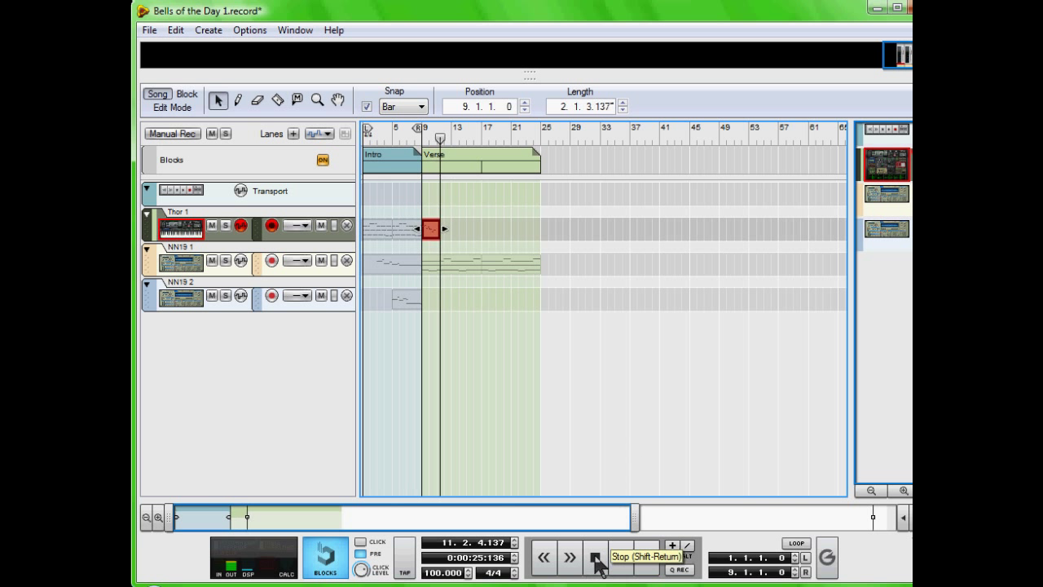
click(187, 93)
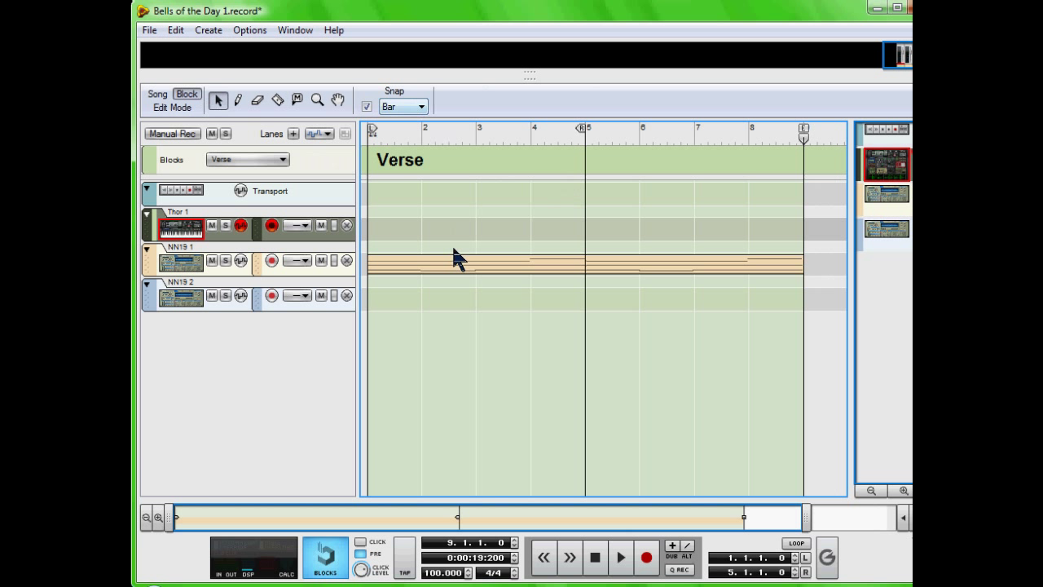
click(158, 94)
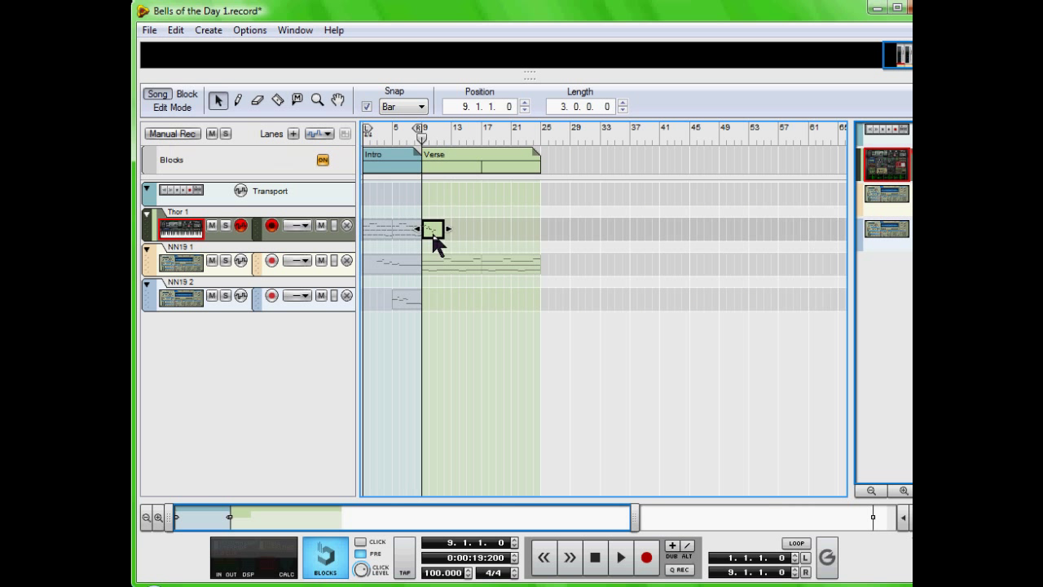
Step: Delete the stray recorded clip and copy the Bell Melody block's Thor clip
key(Delete)
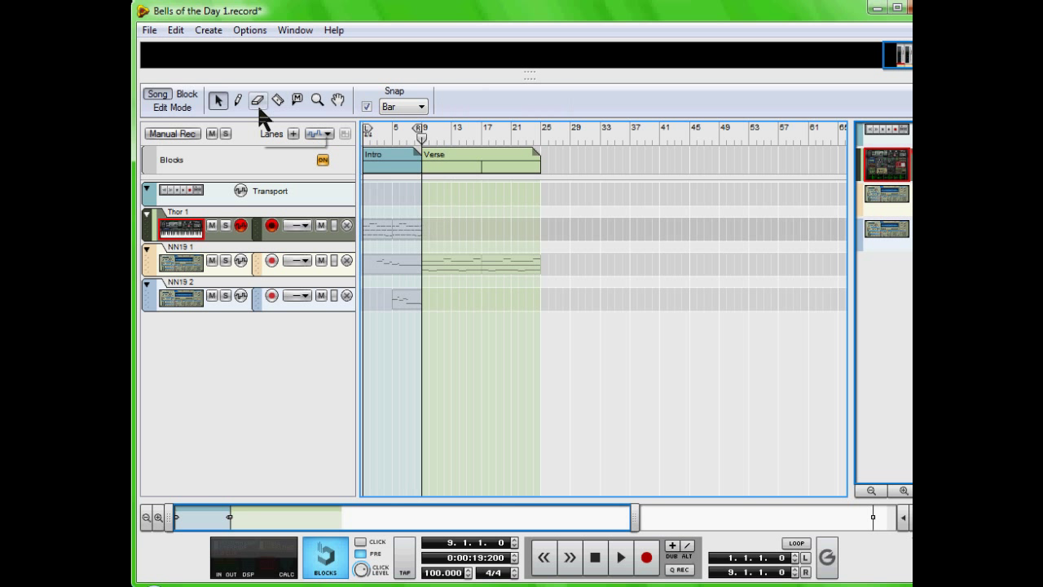
click(186, 93)
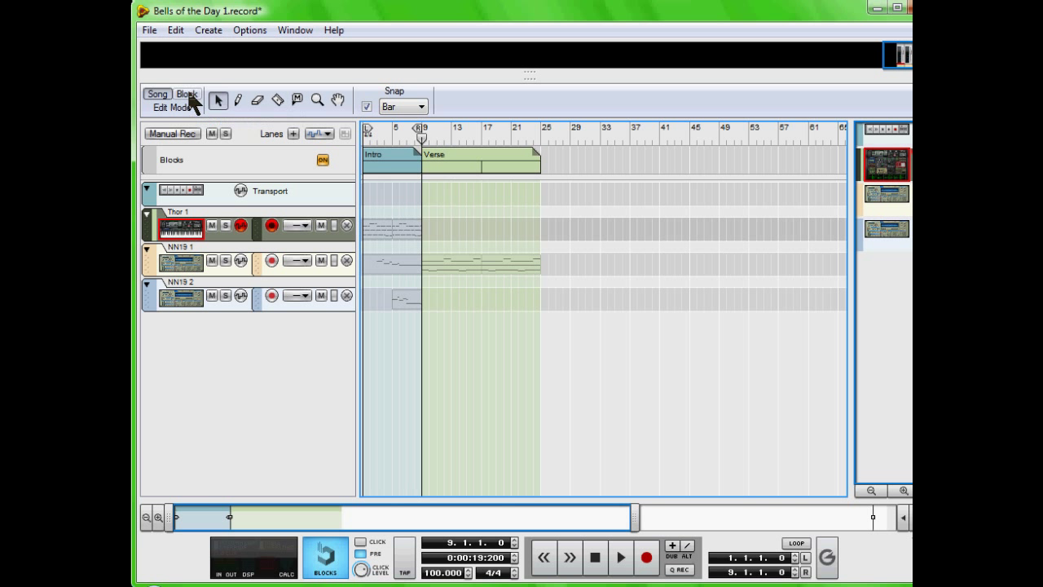
click(189, 94)
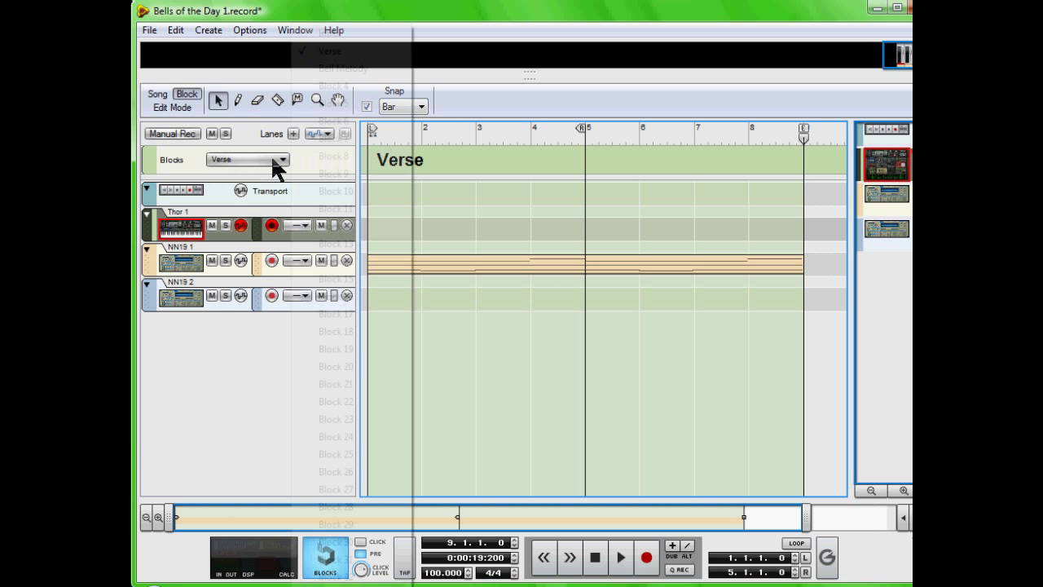
click(276, 162)
click(344, 68)
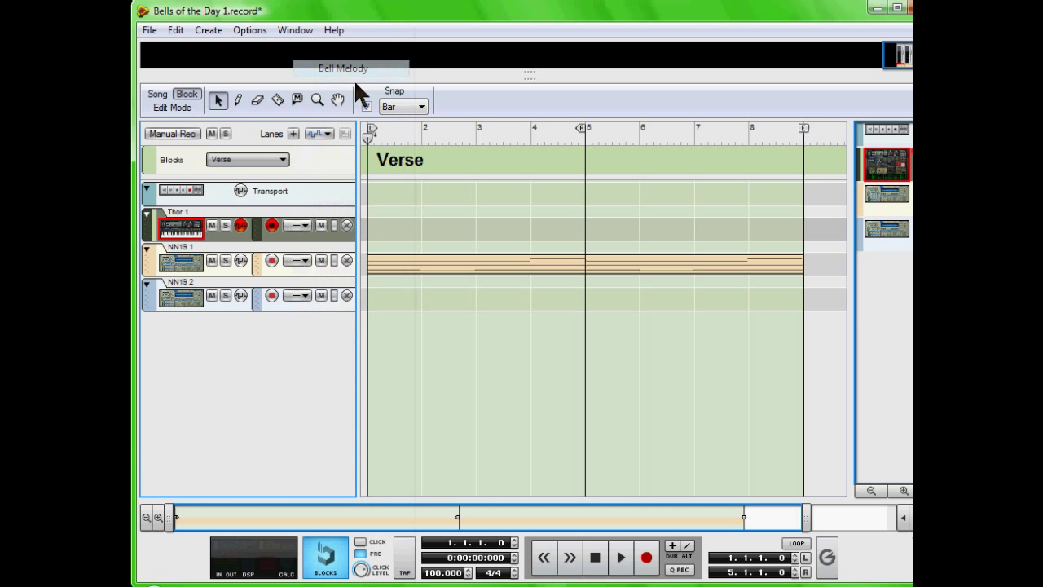
click(432, 235)
right_click(433, 237)
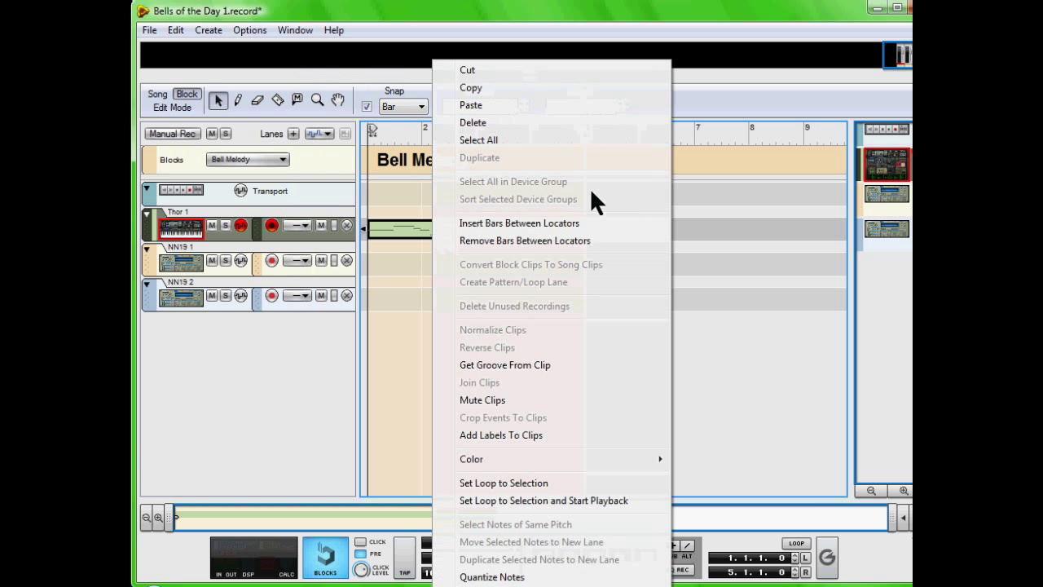
click(504, 88)
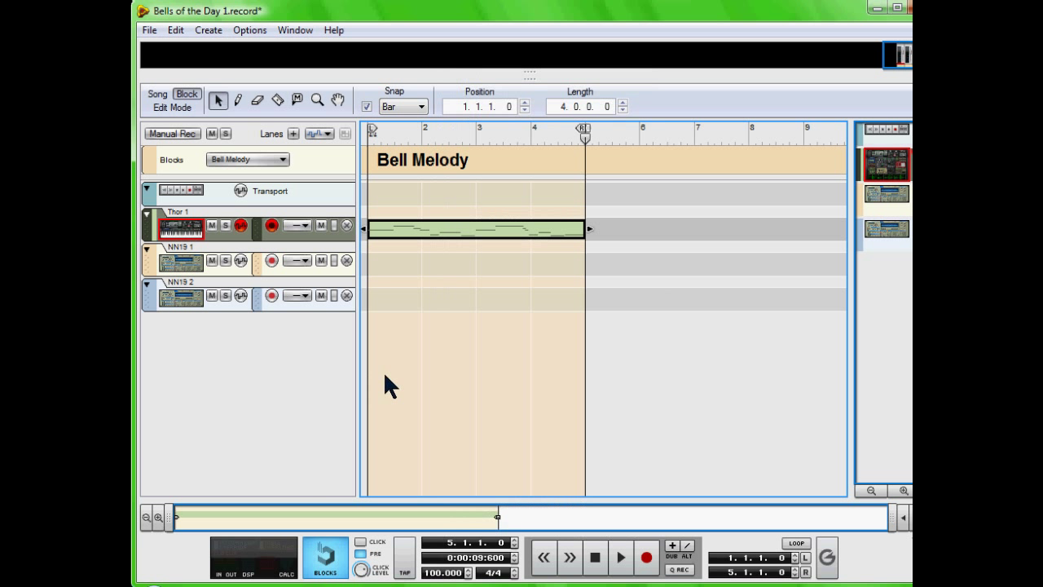
Step: Paste the Bell Melody clip into Verse's Thor 1 lane at bars 1 and 5
click(236, 159)
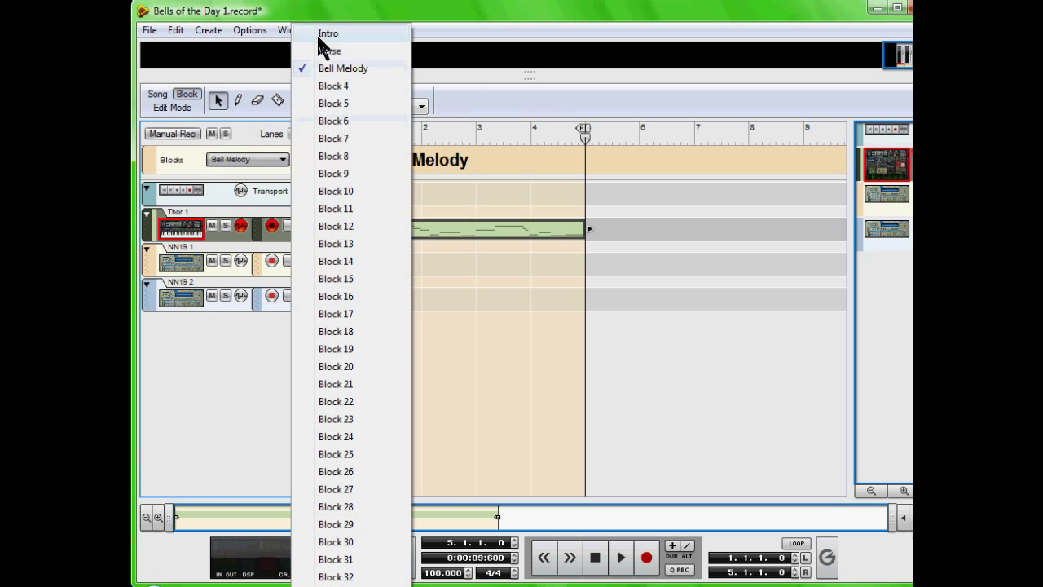
click(318, 50)
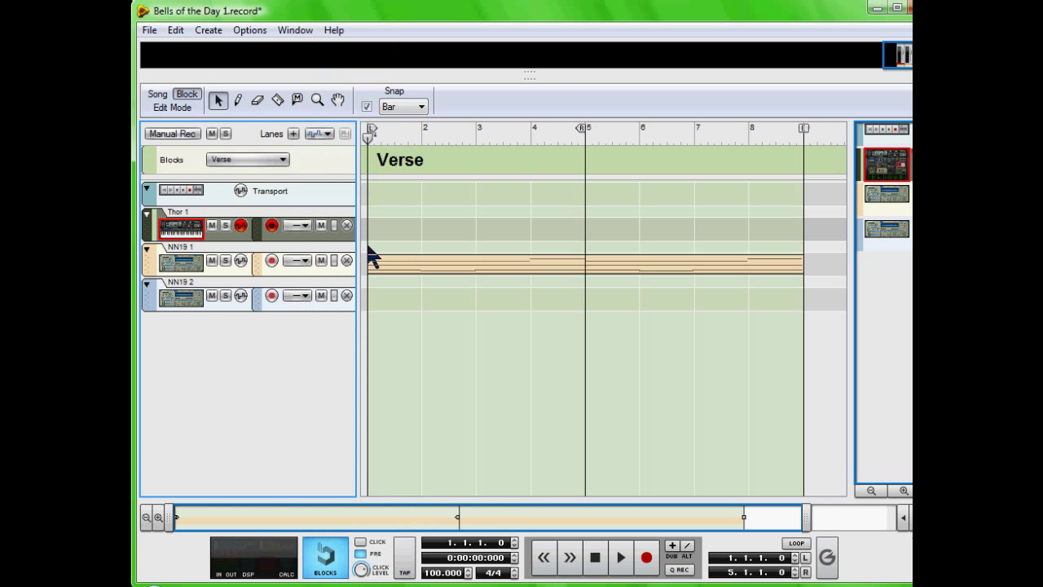
right_click(370, 228)
click(454, 184)
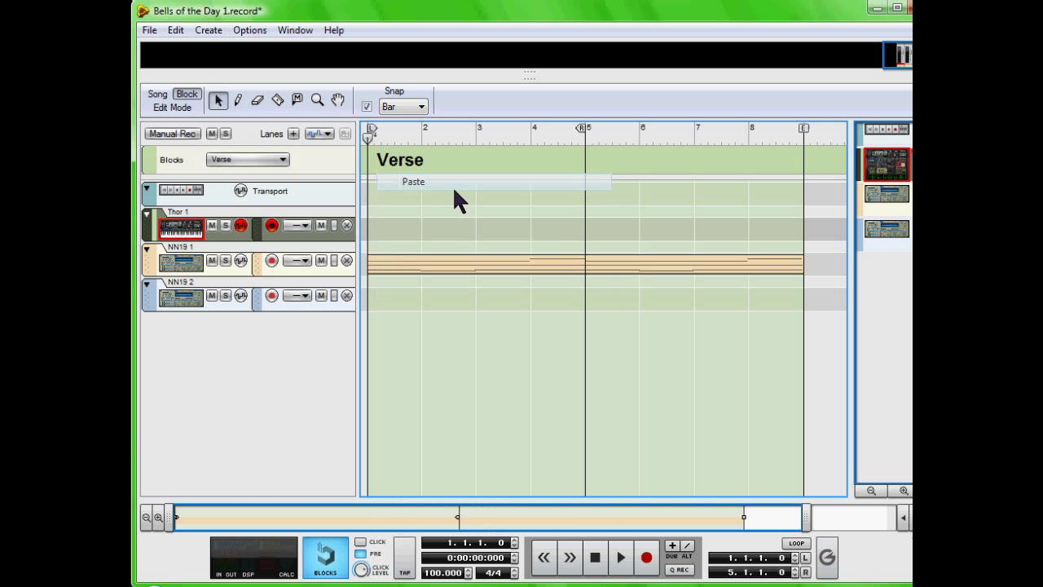
right_click(612, 231)
click(635, 184)
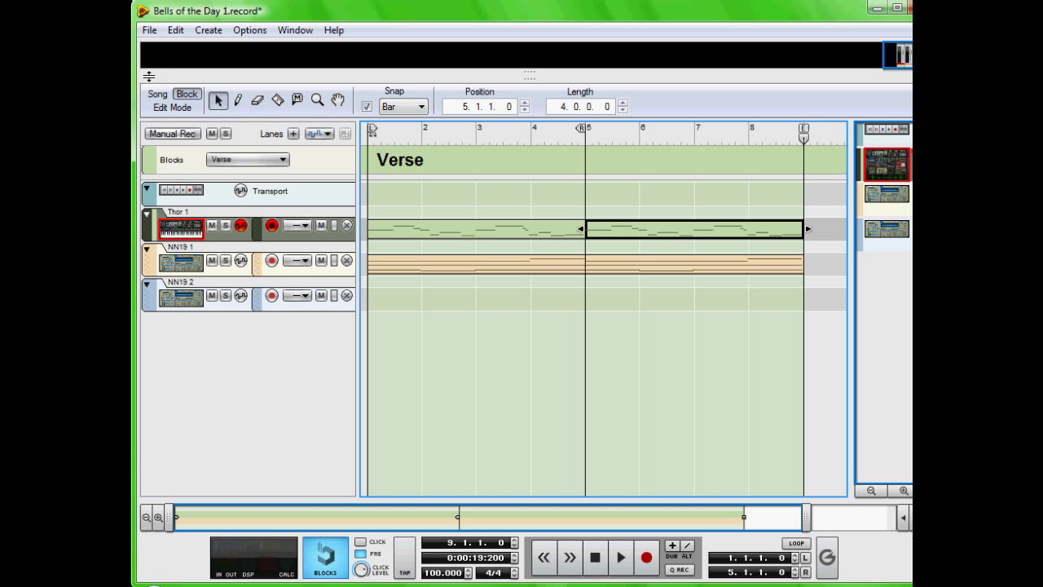
Step: Play the song through the Verse section, then stop and return to the start
click(158, 95)
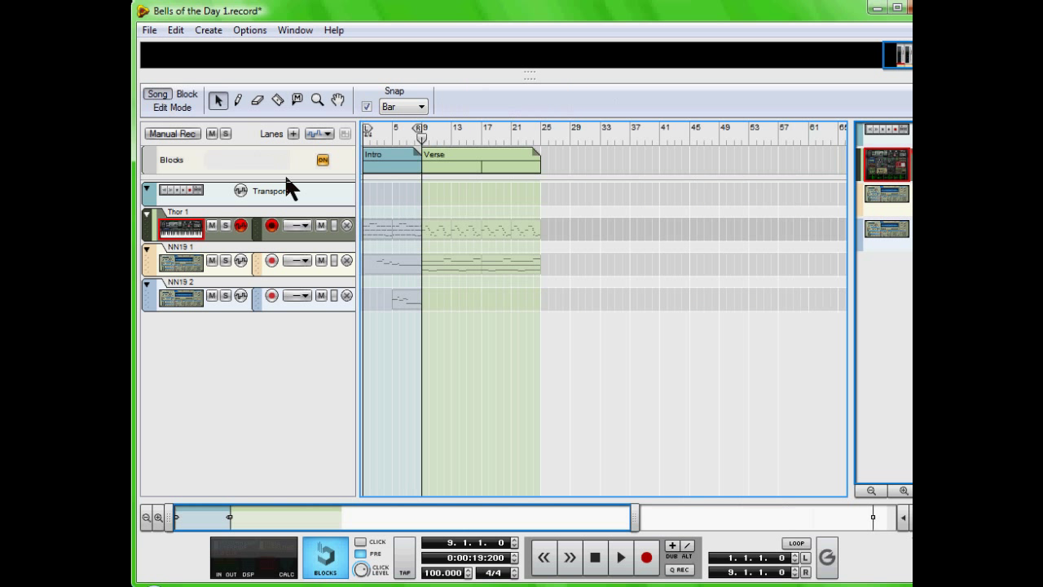
click(618, 560)
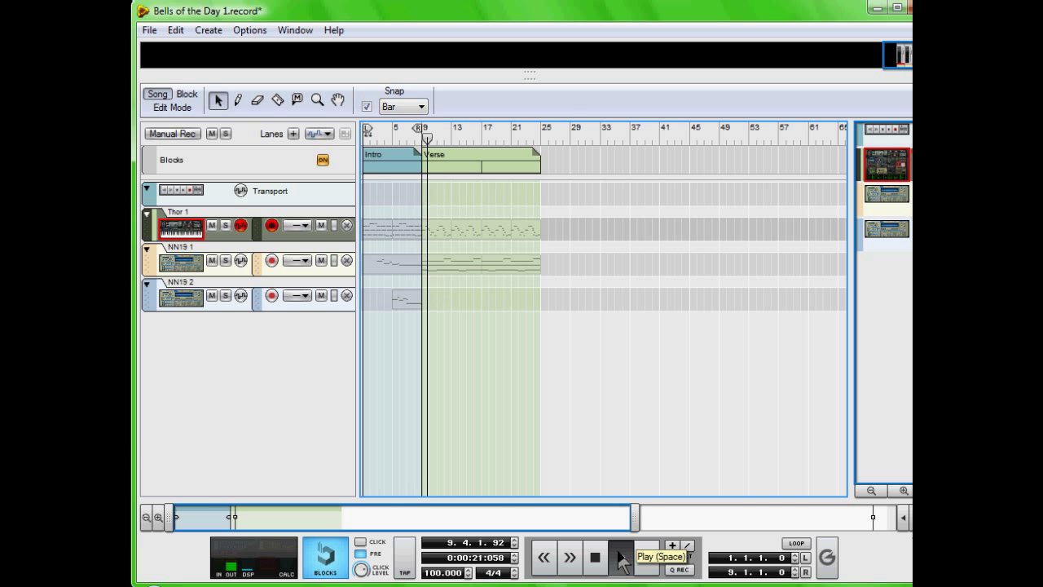
click(595, 558)
click(595, 557)
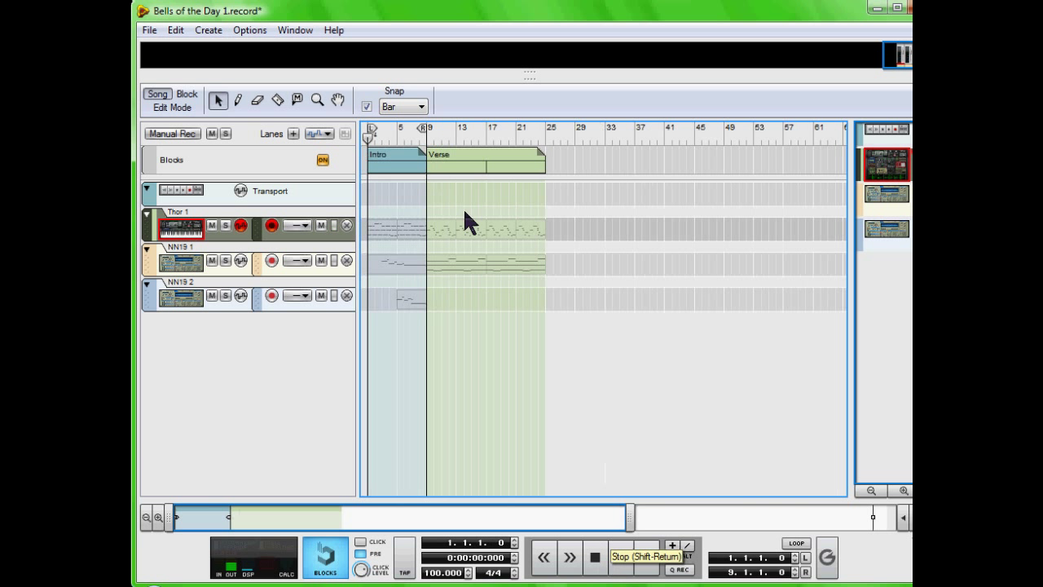
Step: Rename the empty Block 4 to Chorus
click(186, 93)
click(259, 170)
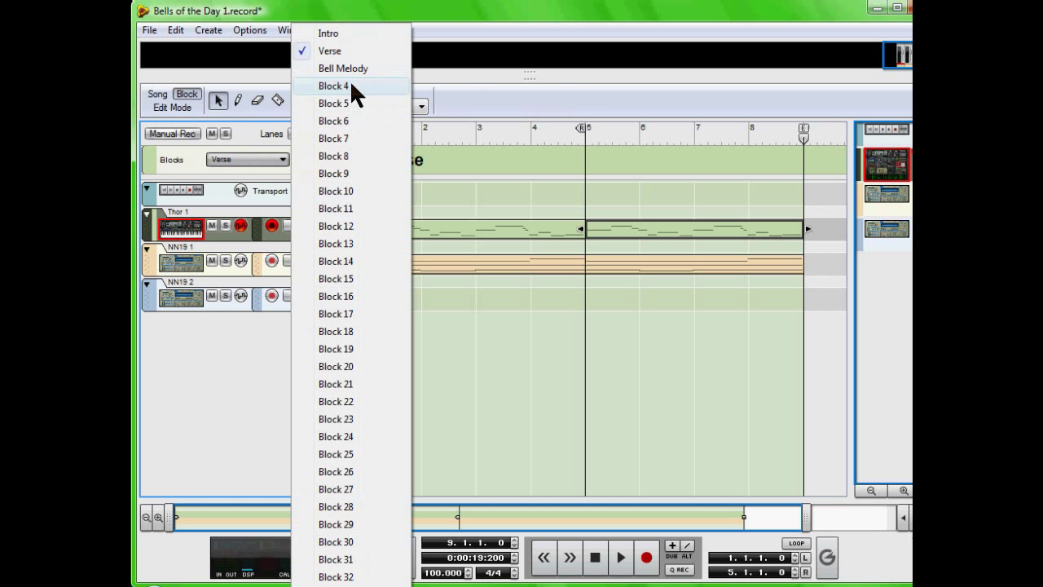
click(351, 86)
double_click(403, 158)
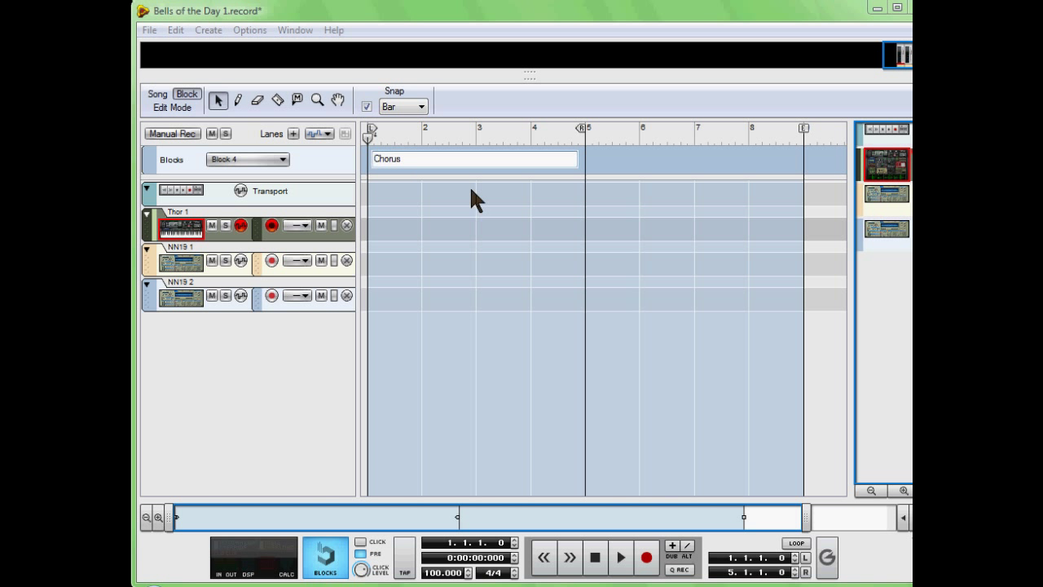
key(Return)
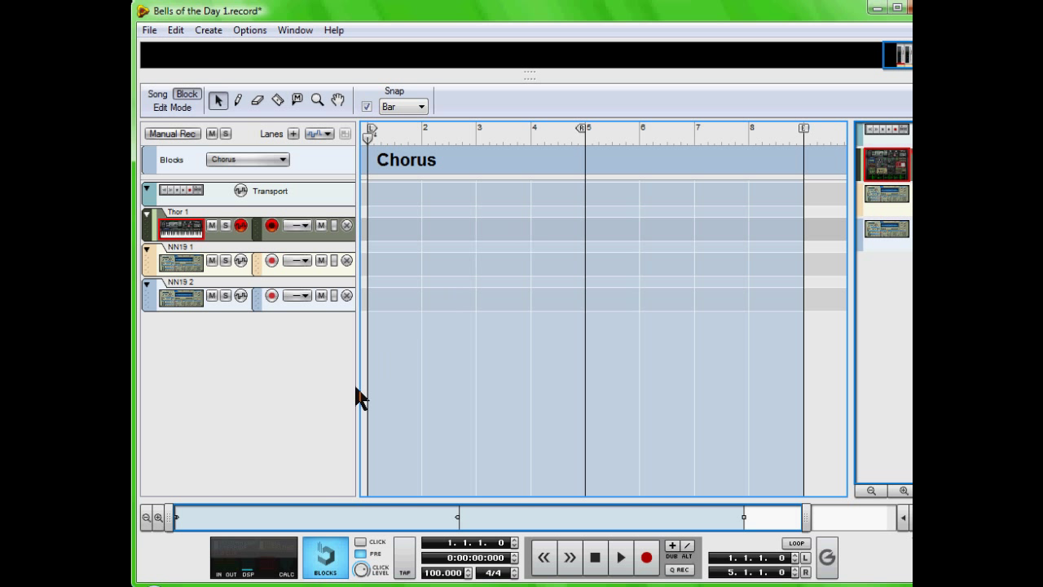
Step: Record a two-bar NN19 1 clip in Chorus and duplicate it with Ctrl+D
click(286, 272)
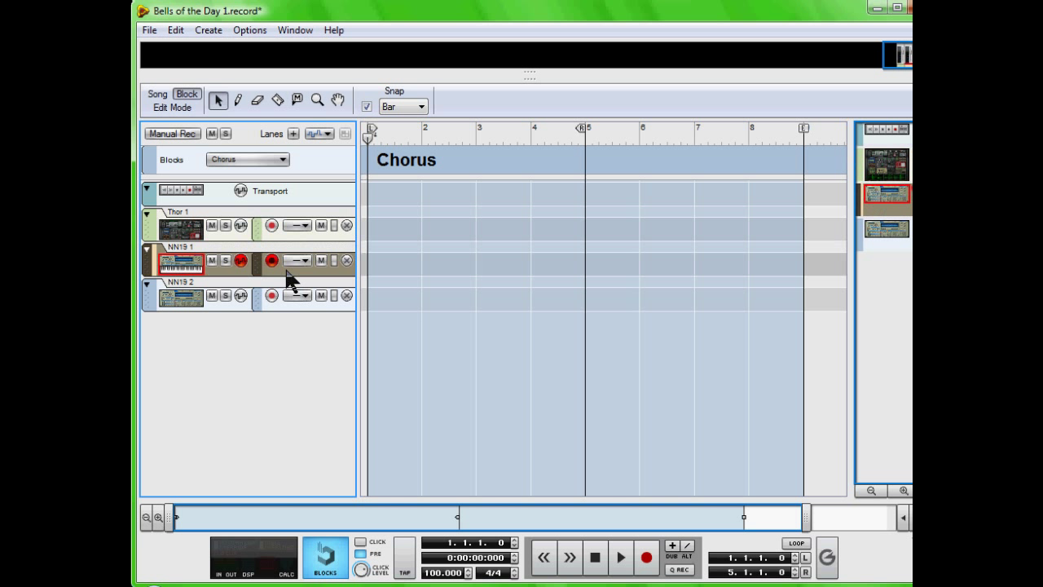
click(646, 559)
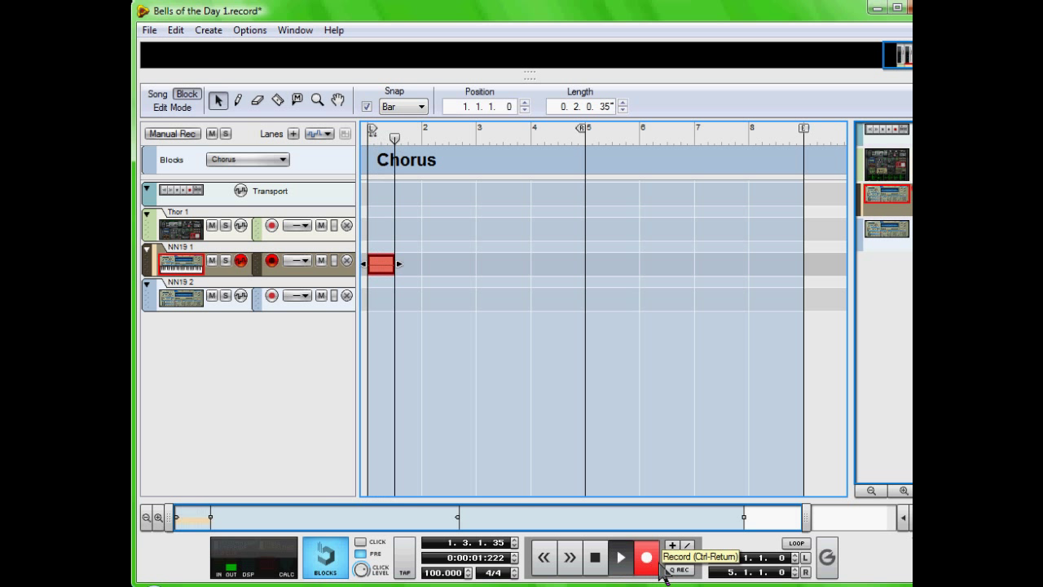
click(595, 558)
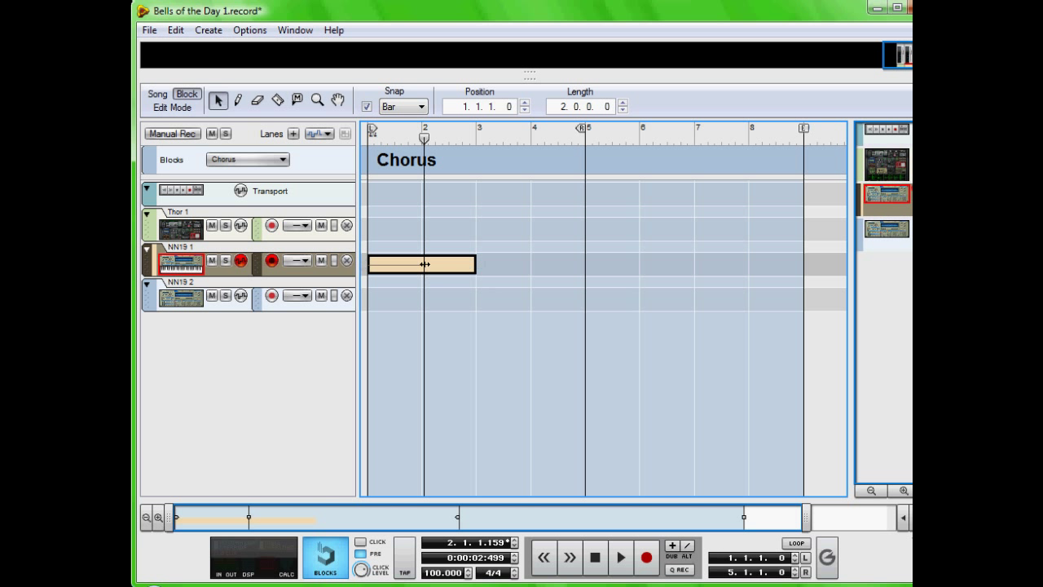
key(ctrl+d)
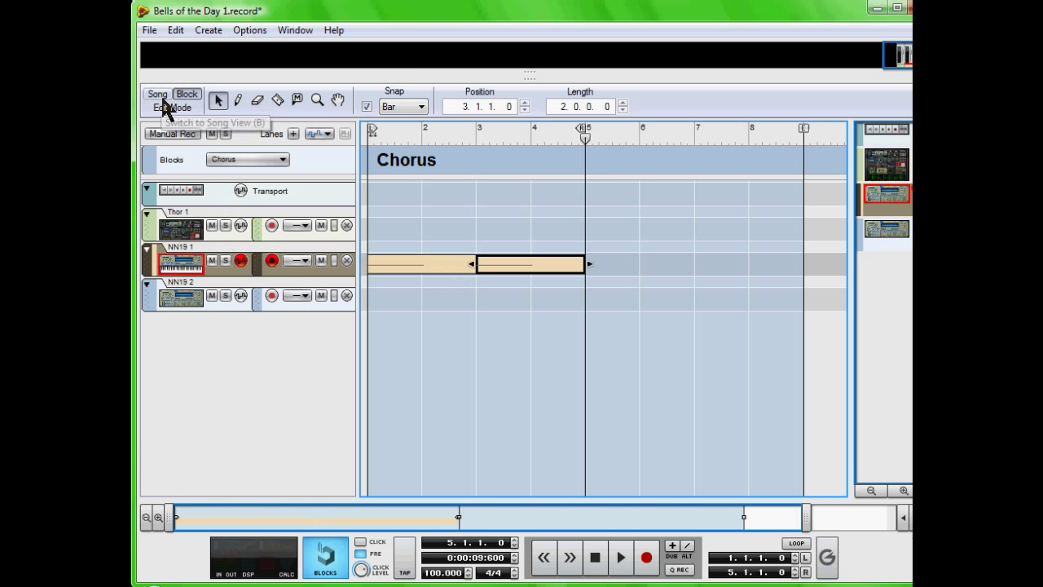
Step: Copy the Thor clip from the Bell Melody block
click(281, 159)
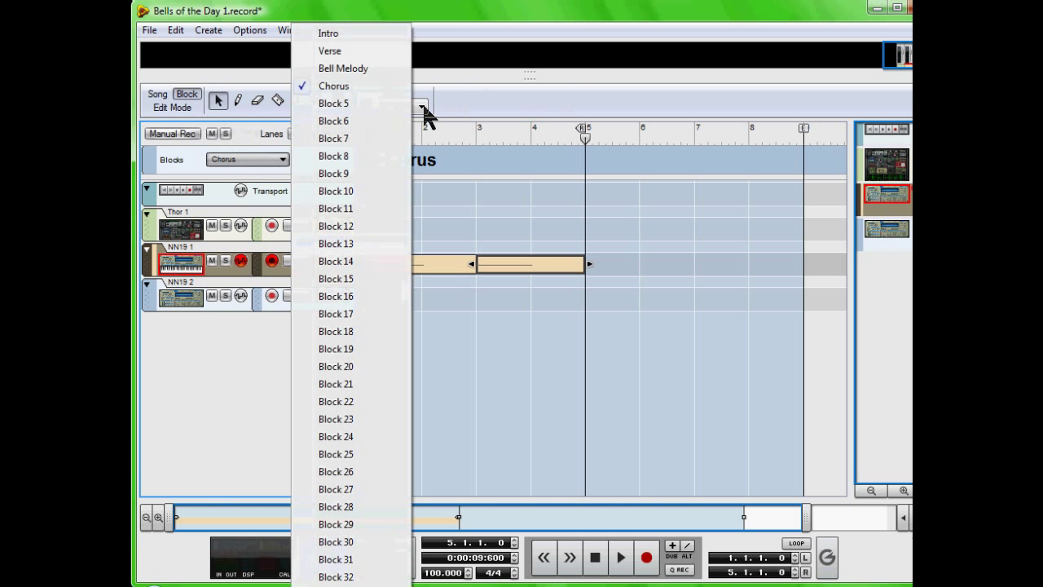
click(362, 67)
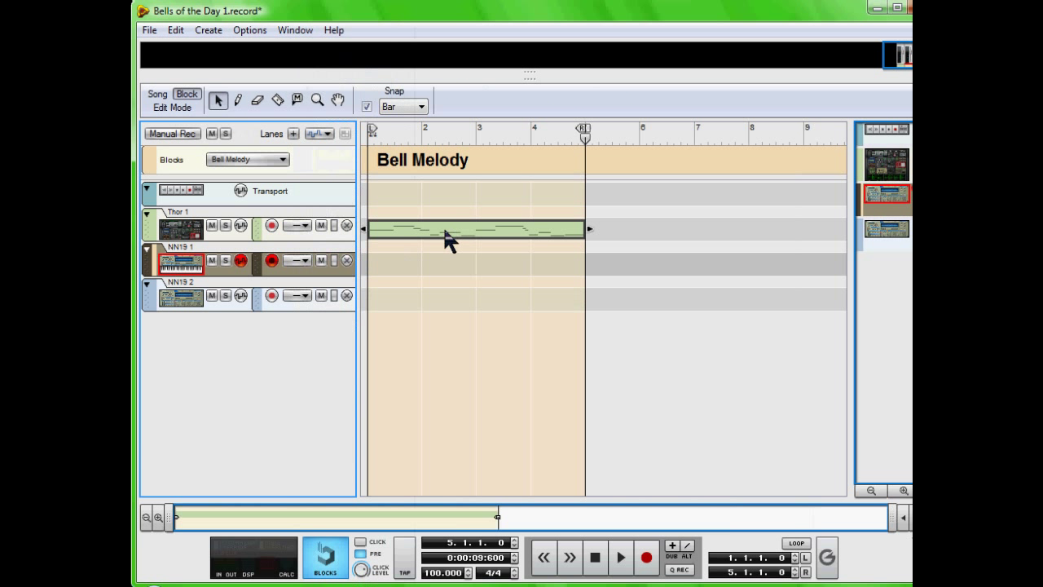
right_click(444, 231)
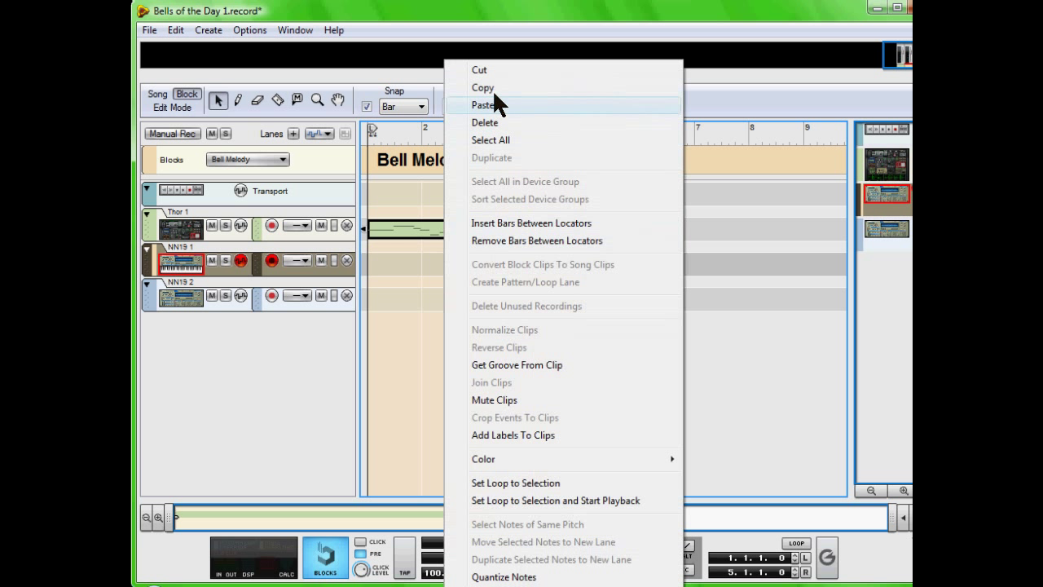
click(493, 87)
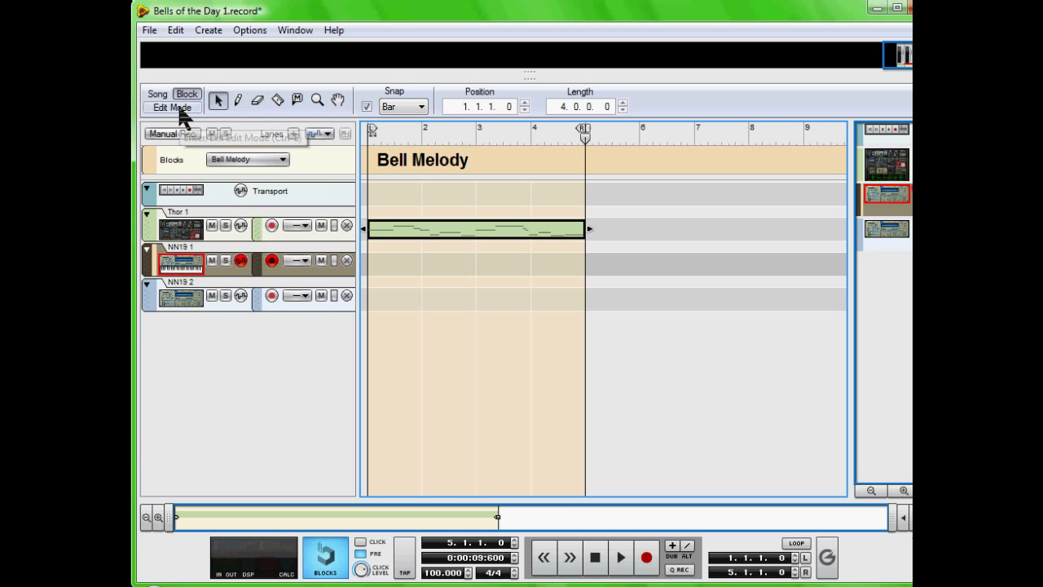
Step: Paste the bell melody into the Chorus block's Thor lane at bar 1
click(276, 160)
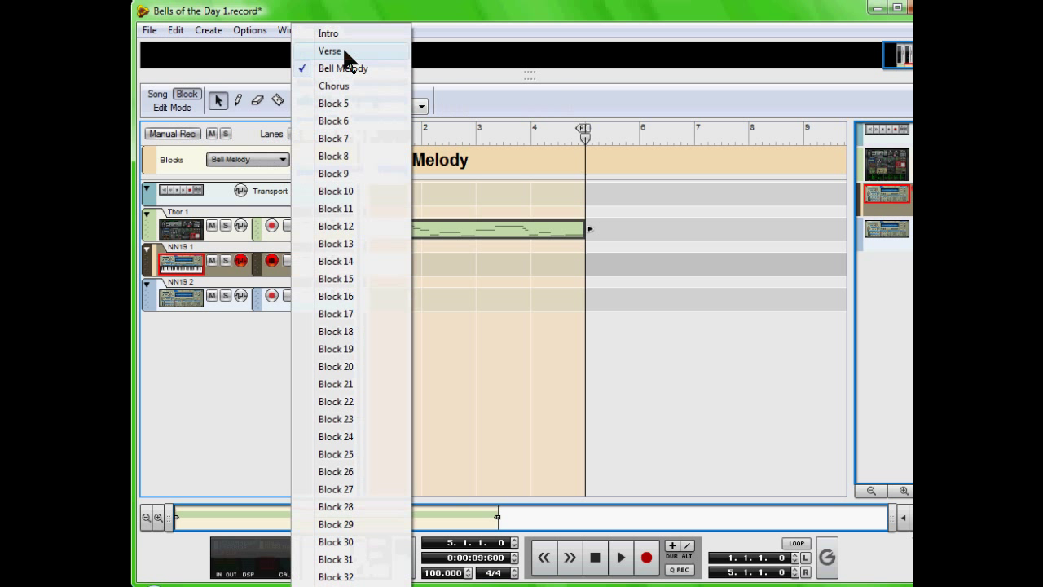
click(342, 85)
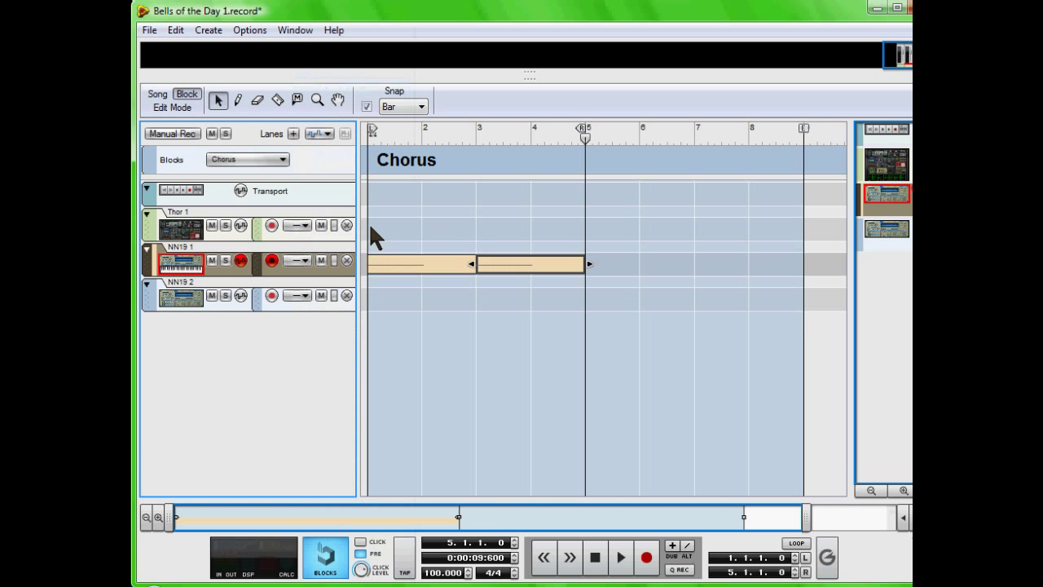
click(369, 223)
click(368, 139)
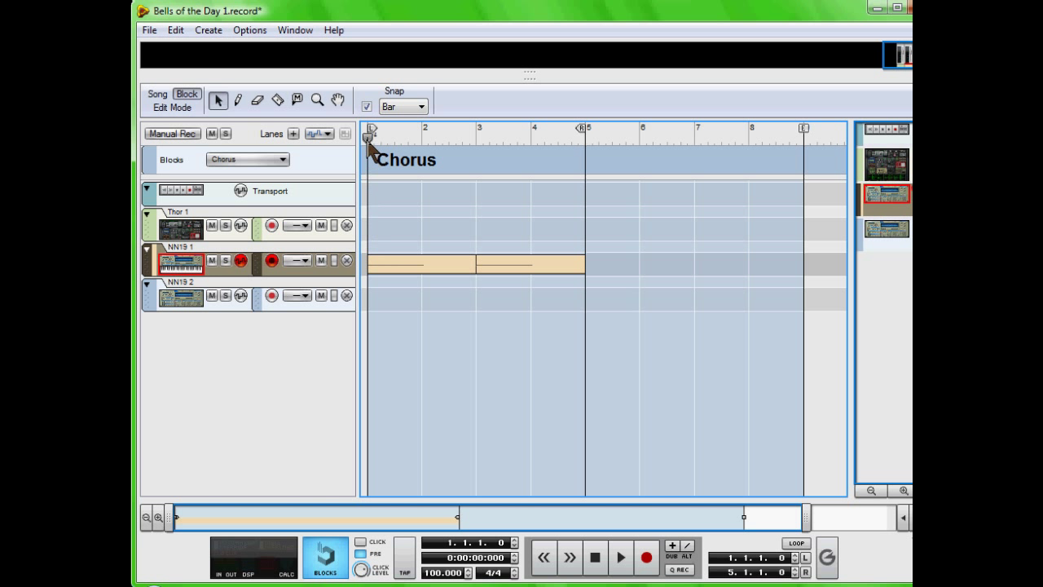
right_click(378, 228)
click(436, 194)
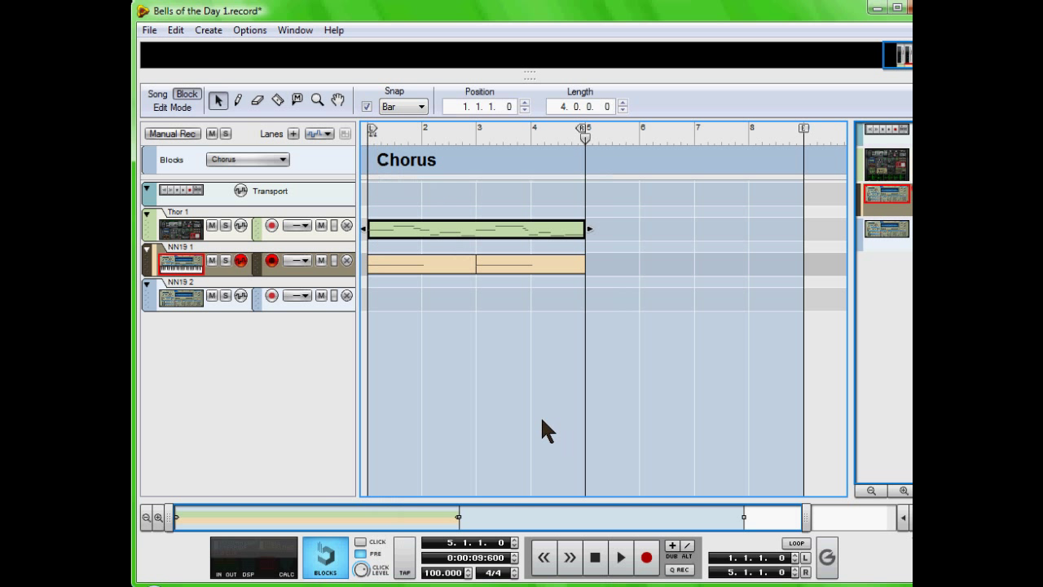
Step: With bar snapping, draw a Chorus block from bar 25 to bar 37 in the song
click(158, 95)
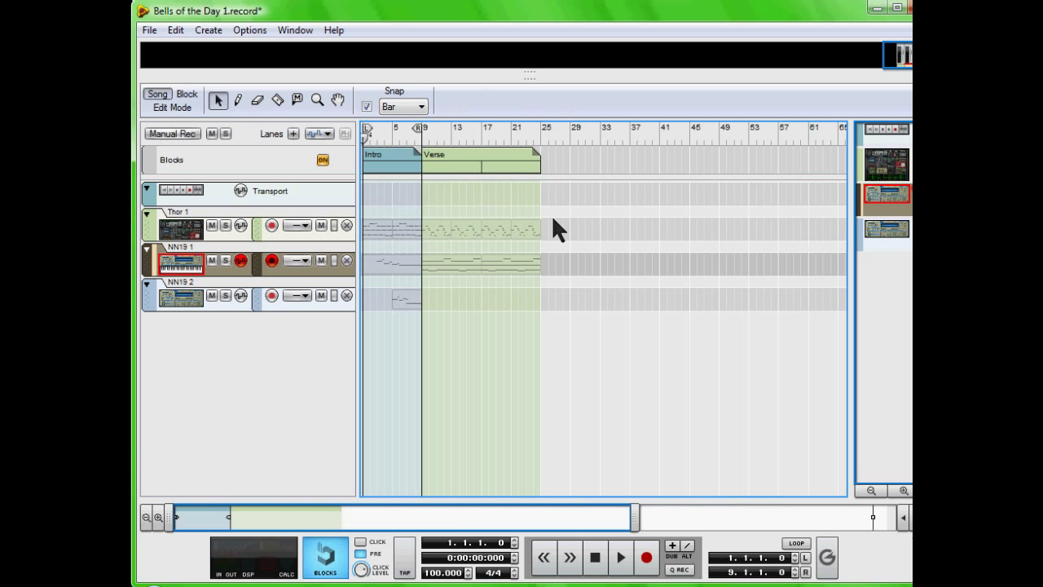
click(413, 110)
click(247, 162)
click(240, 100)
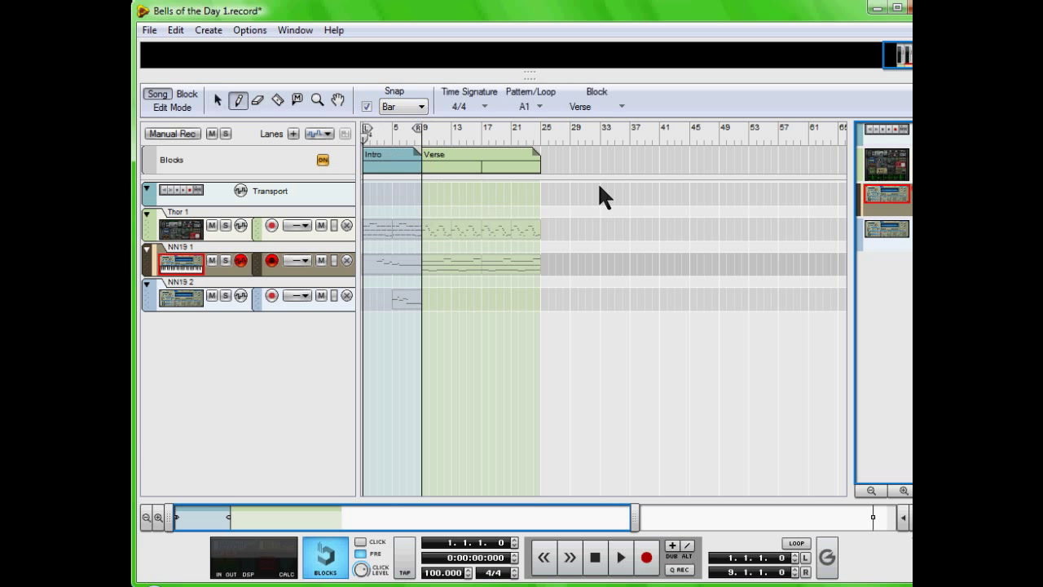
click(599, 107)
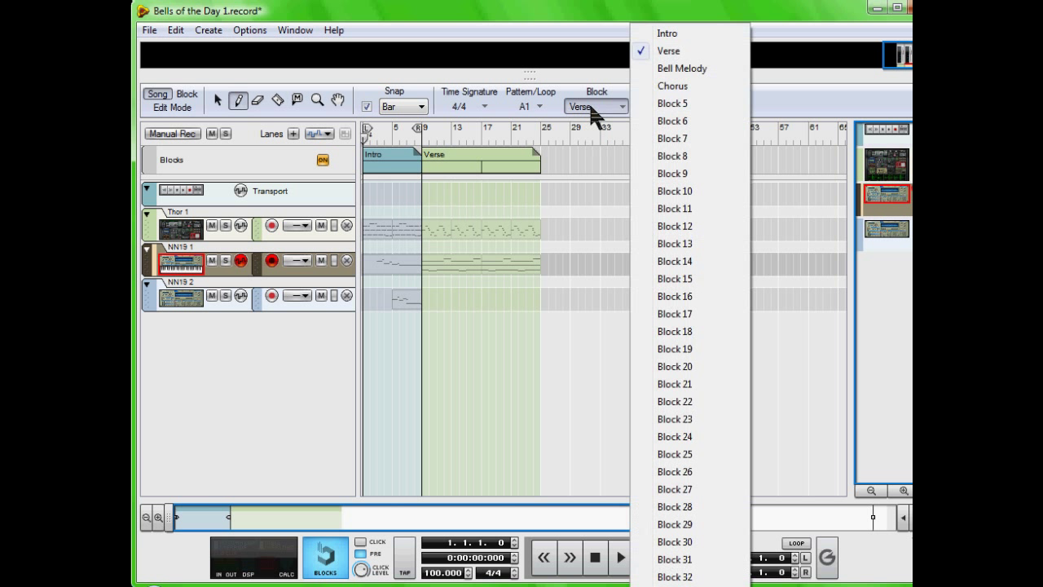
click(690, 85)
click(545, 155)
mouse_move(545, 153)
mouse_down()
mouse_move(697, 154)
mouse_move(628, 160)
mouse_up()
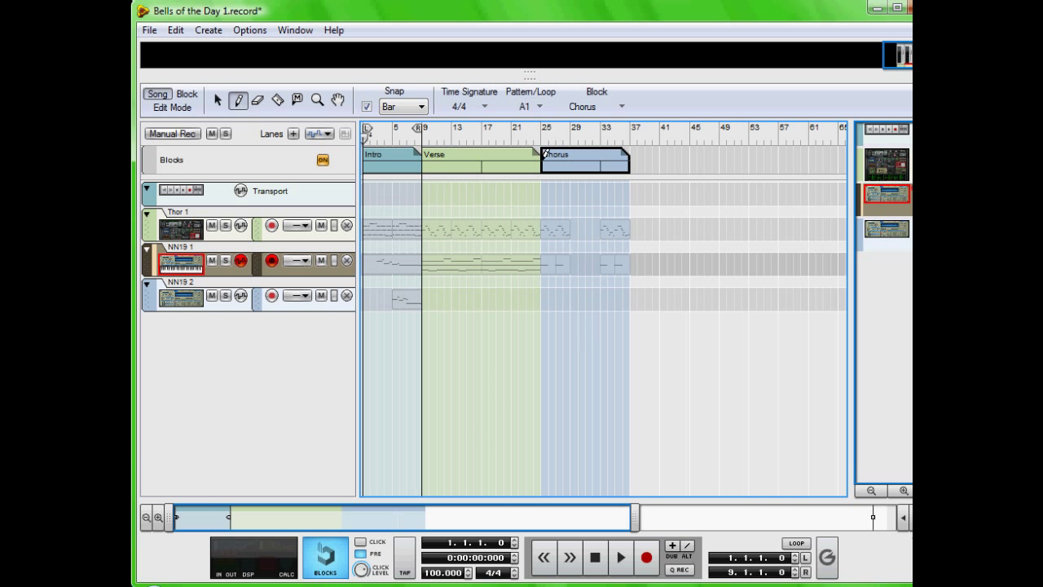
Step: Play the song from bar 24 to hear the Chorus, then stop and rewind
click(218, 100)
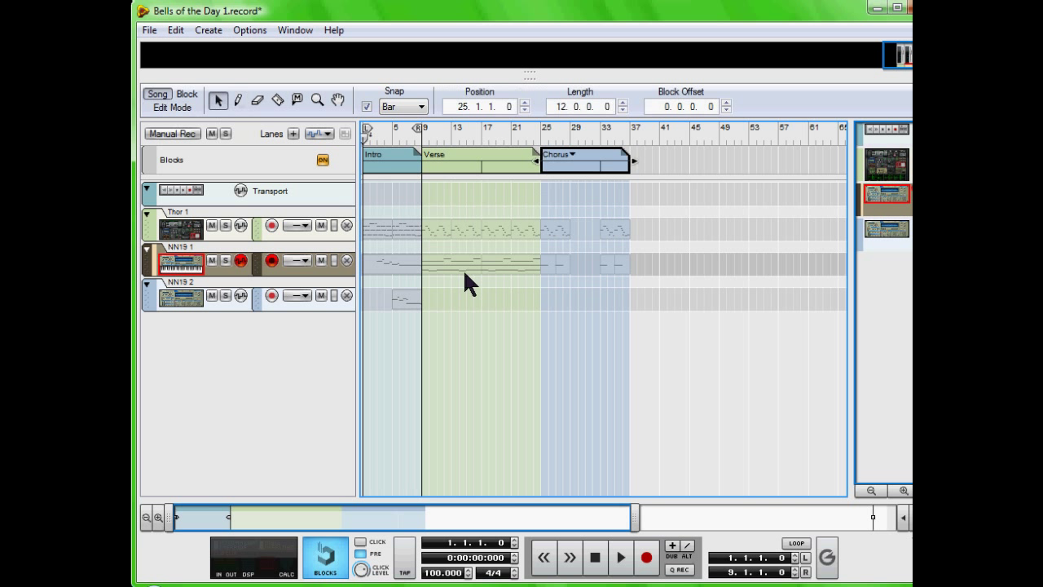
click(535, 136)
click(623, 561)
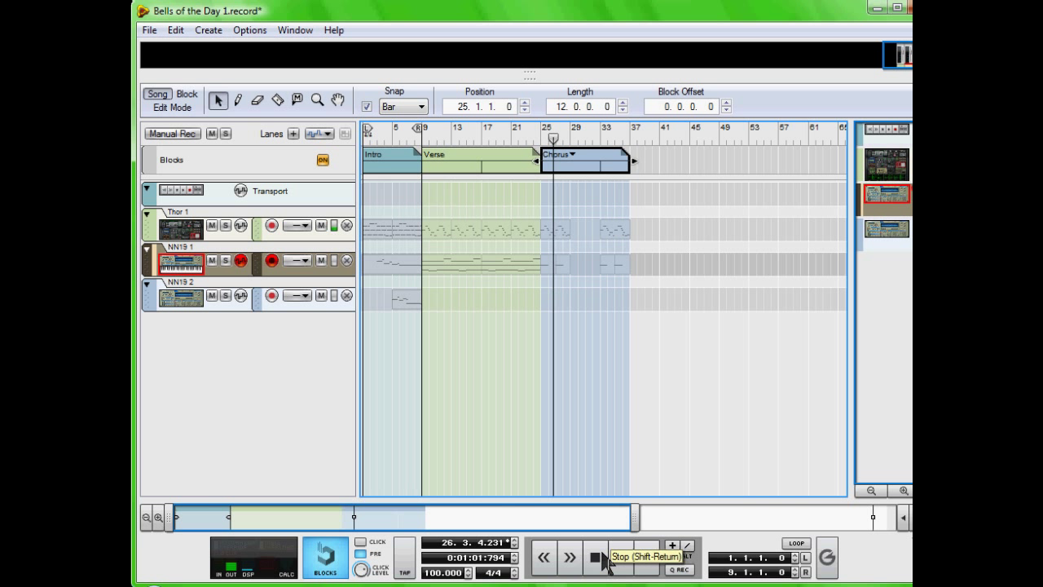
double_click(596, 557)
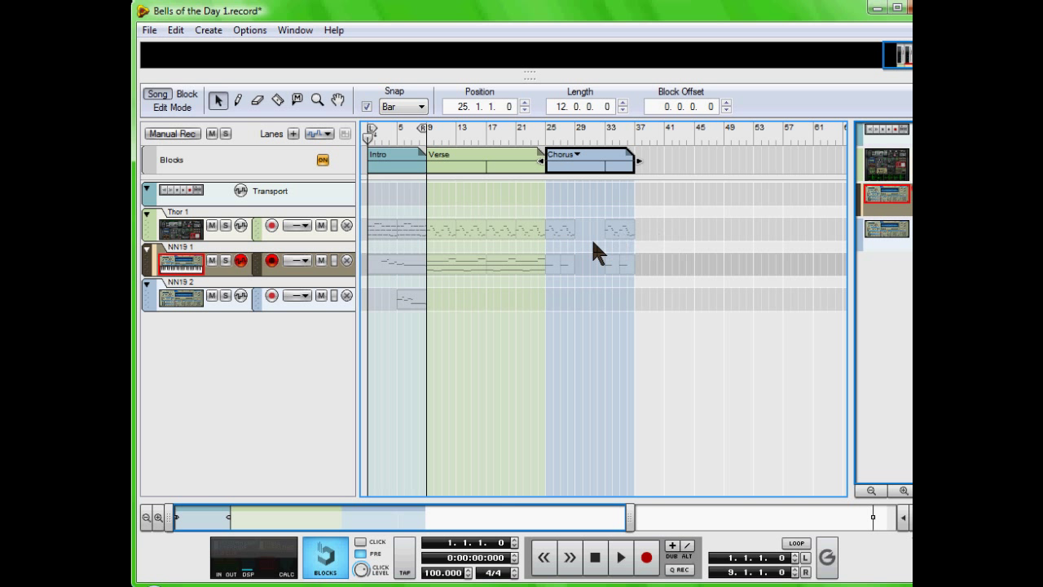
Step: Delete the Chorus block from the song arrangement
right_click(586, 156)
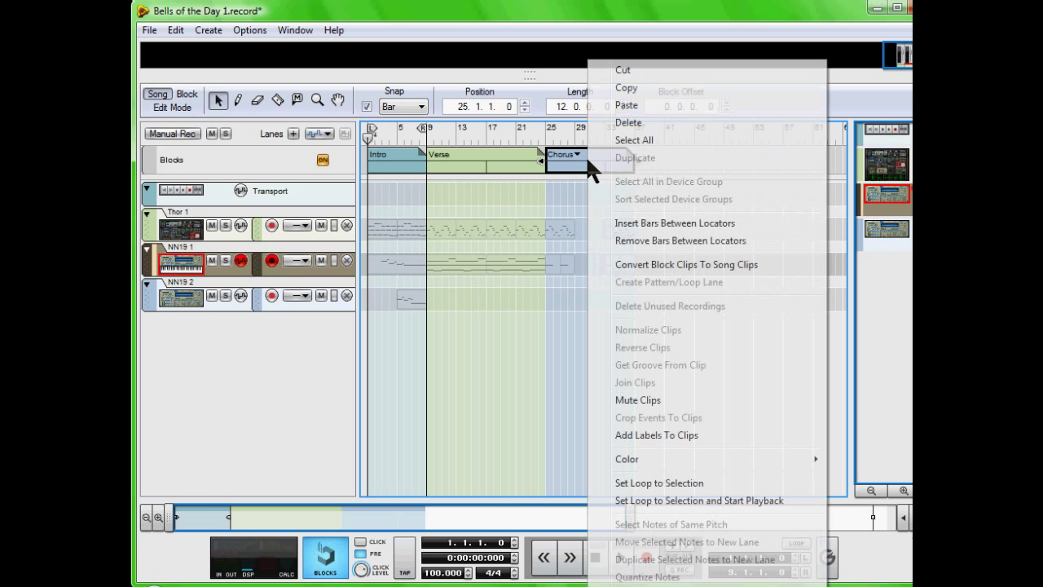
click(644, 122)
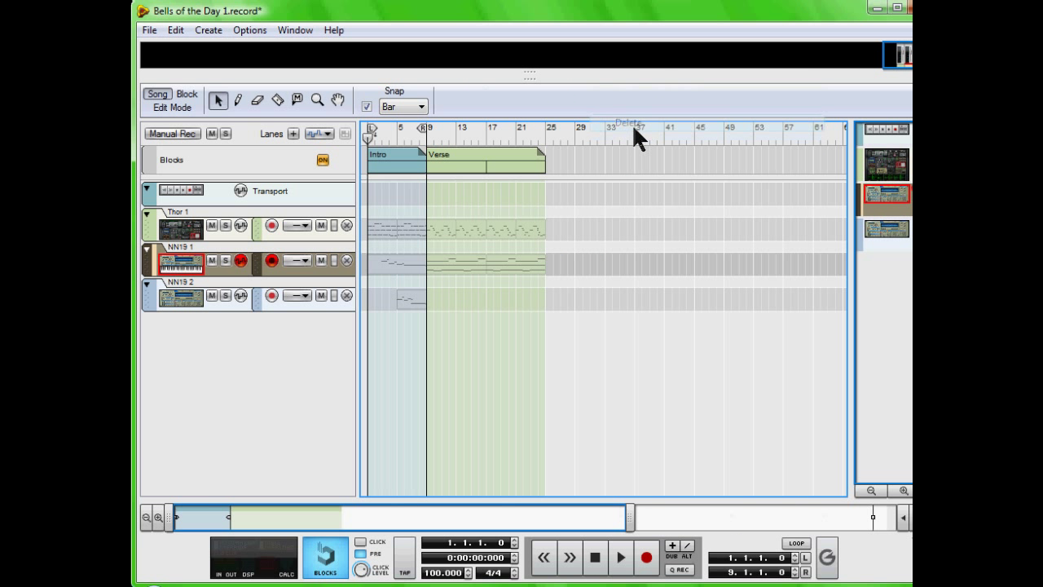
click(187, 95)
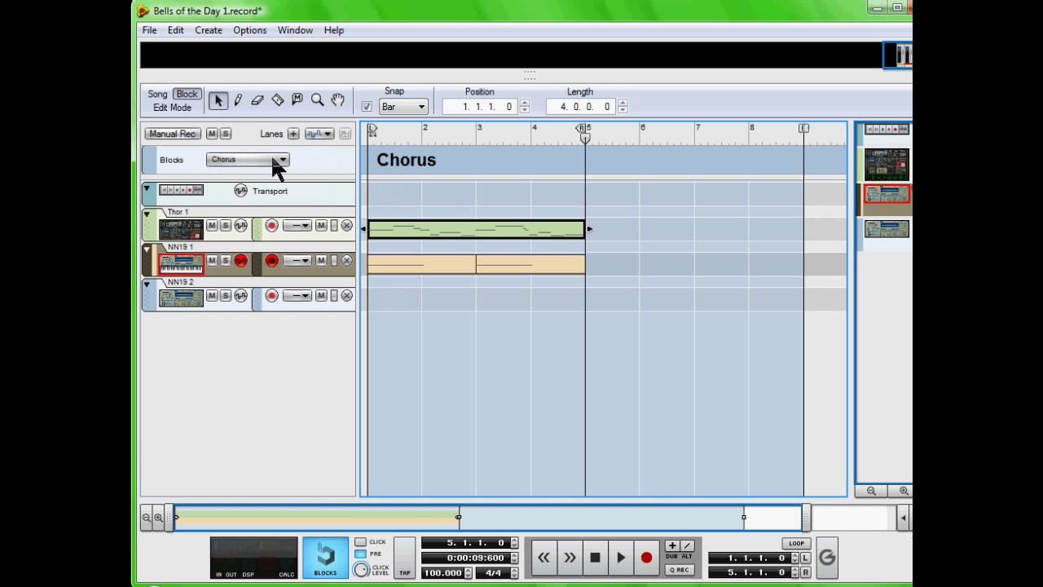
Step: Delete both clips inside the Chorus block, then display the Verse block
shift+click(452, 266)
right_click(452, 266)
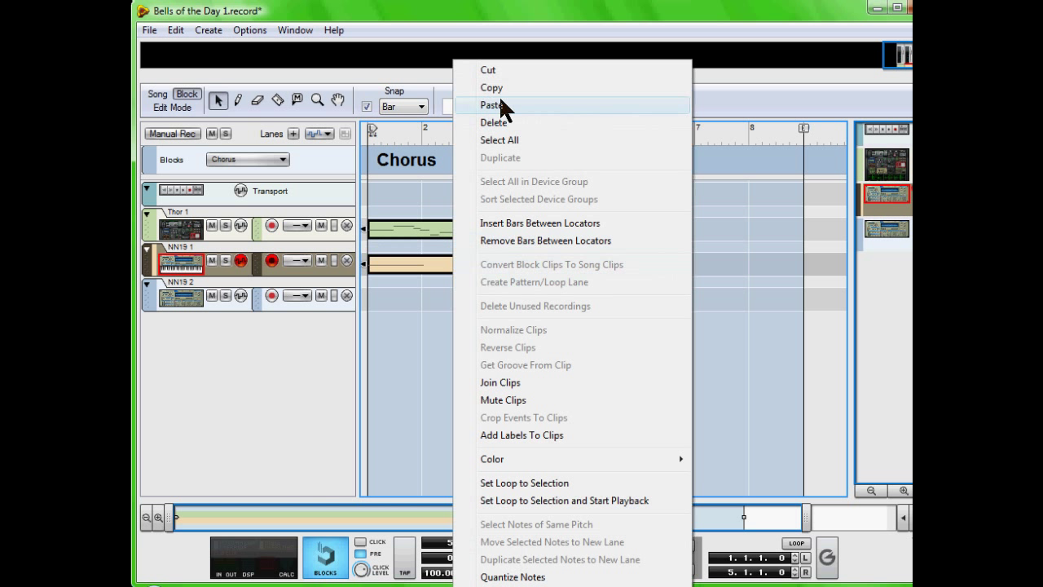
click(507, 122)
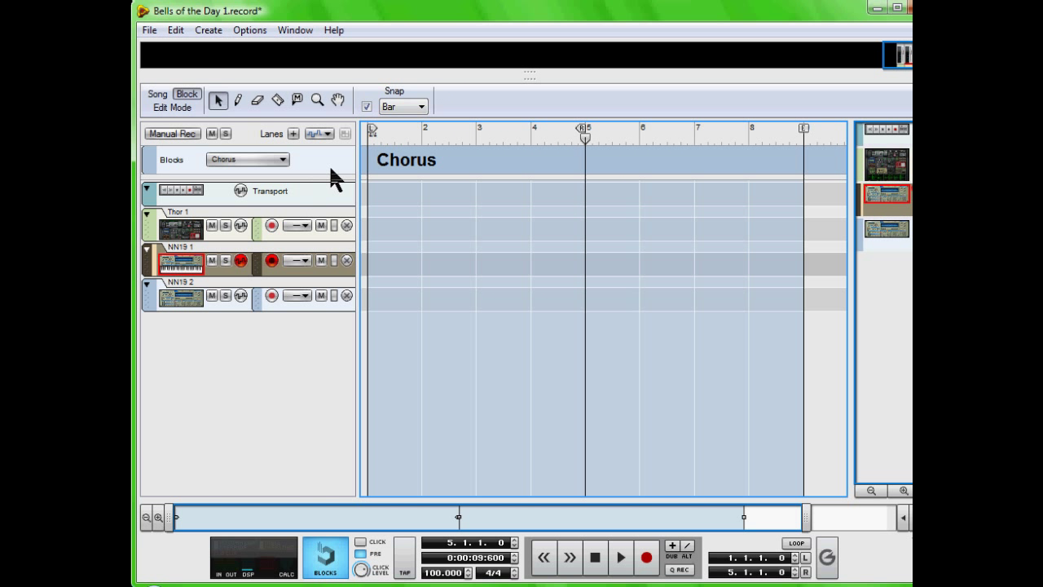
click(280, 160)
click(345, 51)
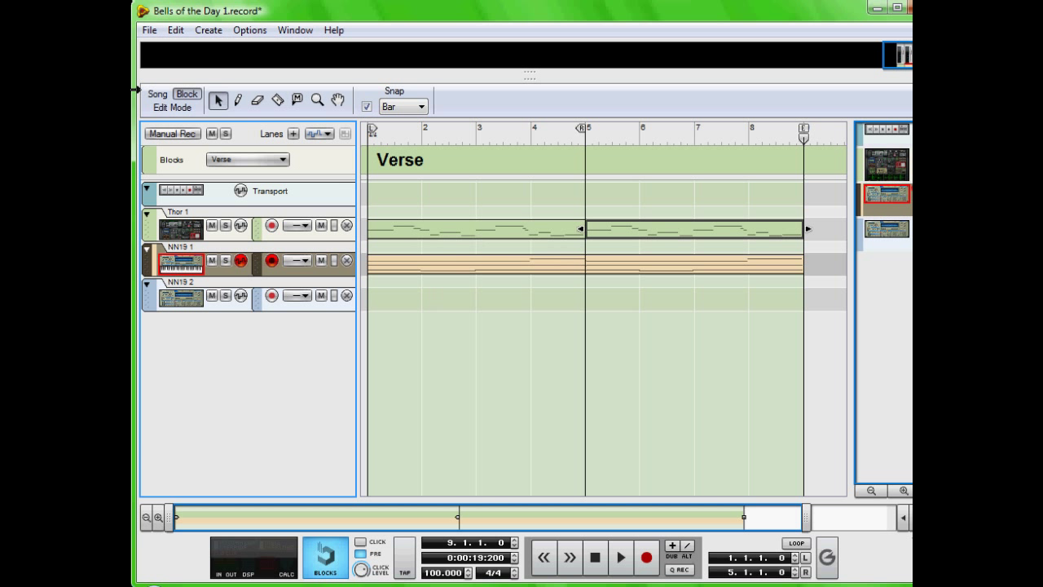
Step: Play the song arrangement from the Verse start at bar 8
click(168, 105)
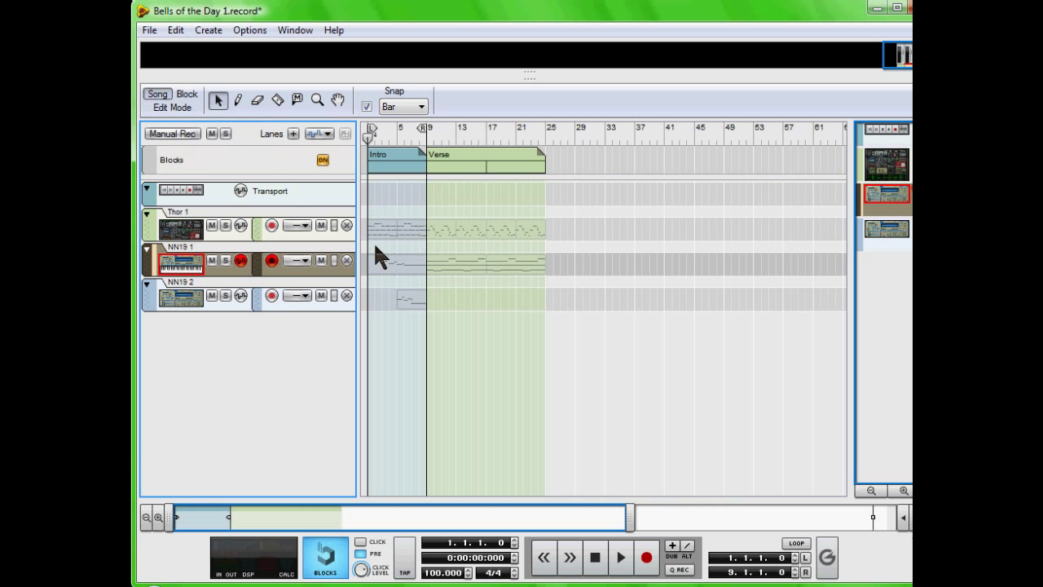
click(419, 140)
click(621, 557)
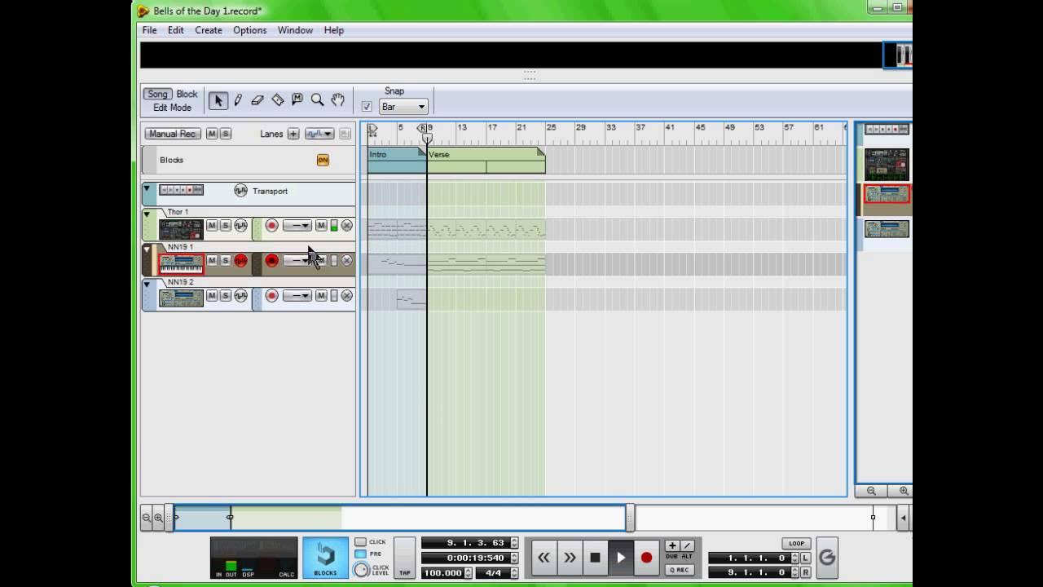
Step: Mute and then unmute the NN19 1 Verse clip, then stop and rewind to bar 1
click(298, 99)
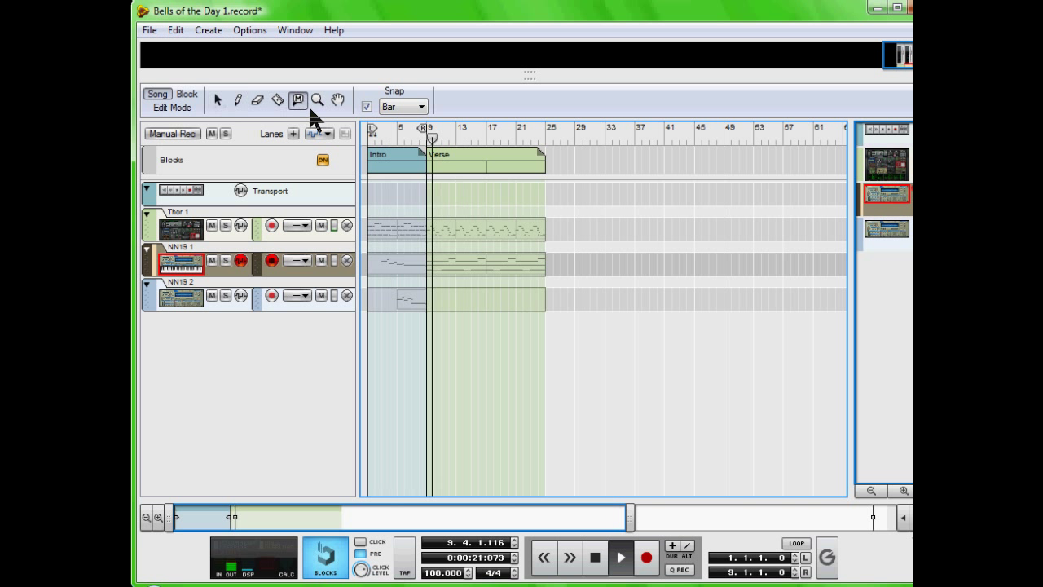
click(477, 260)
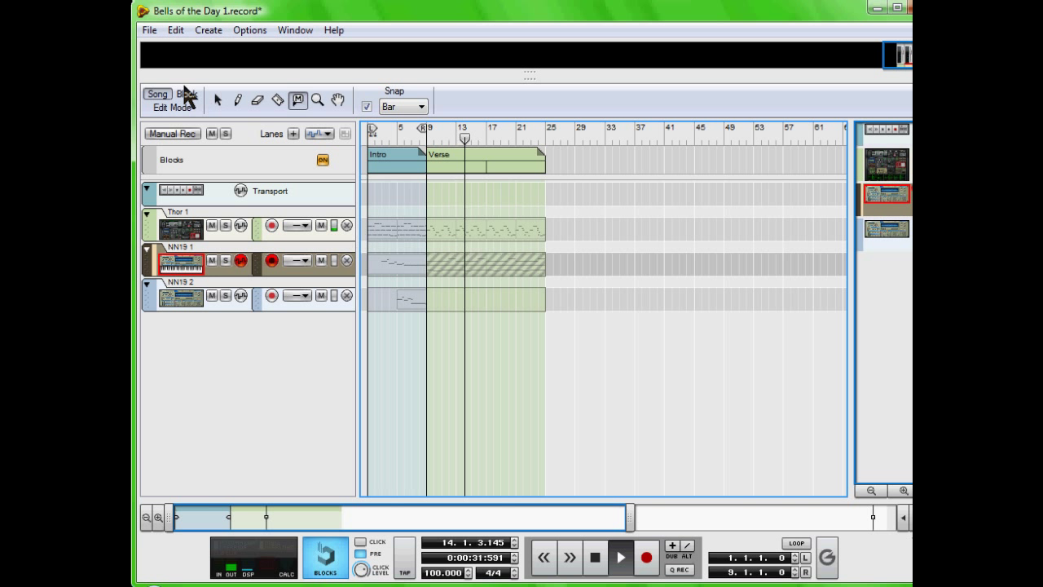
click(459, 262)
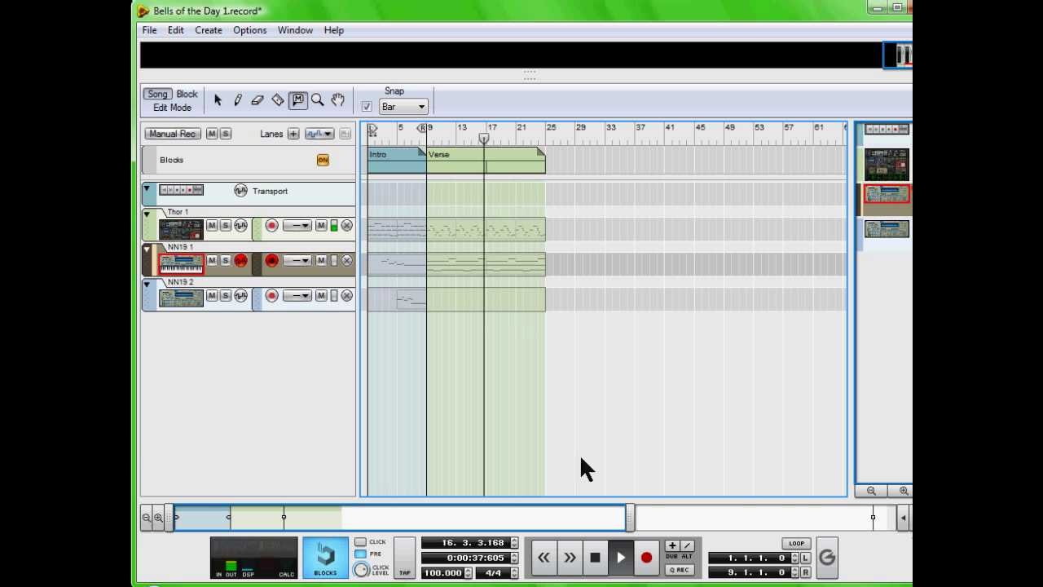
click(599, 568)
click(599, 569)
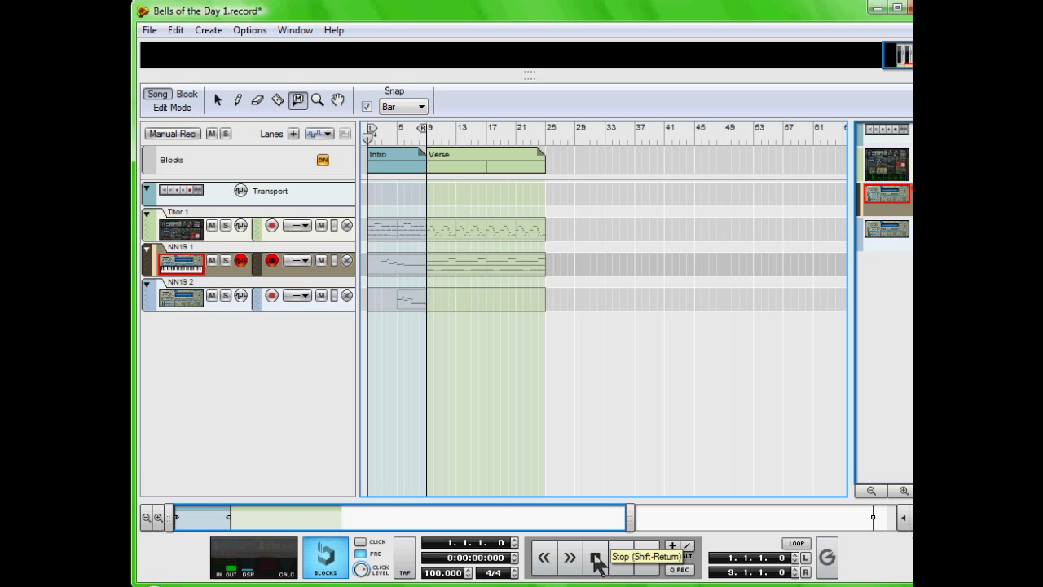